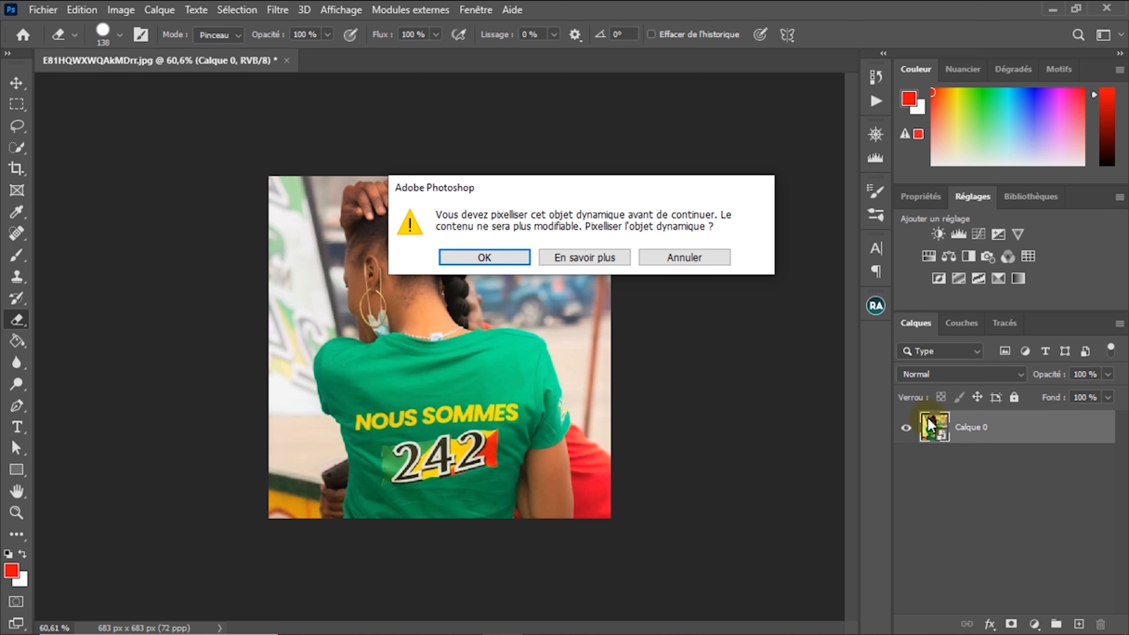
Rasterize the Calque 0 smart object and paint a soft red patch beside the woman's braid with the Brush tool.
left_click(689, 261)
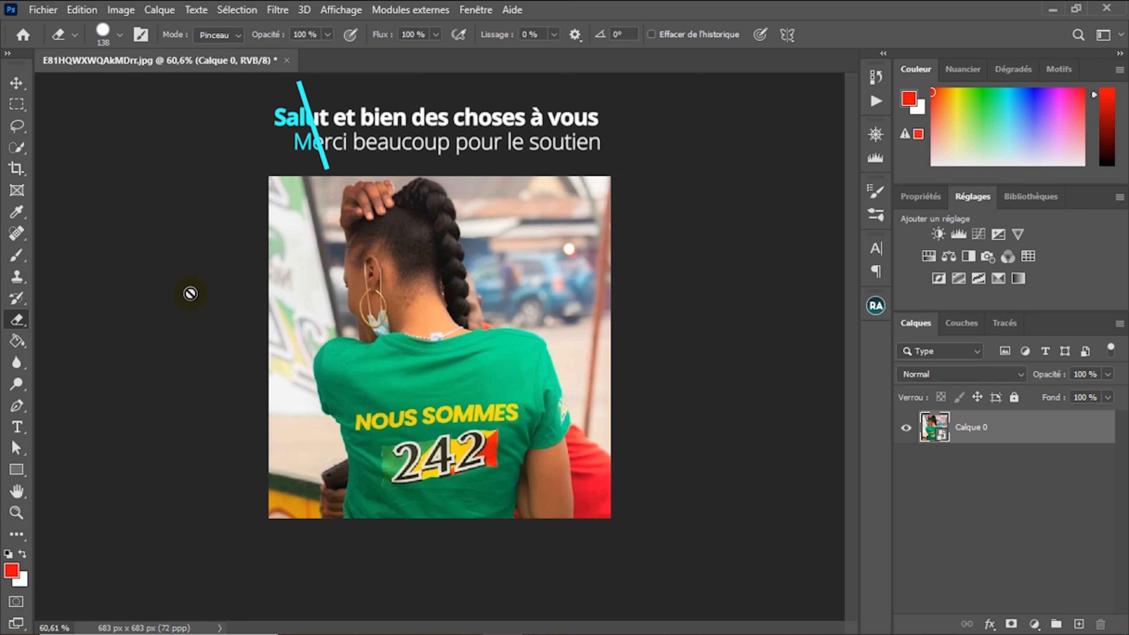
left_click(16, 256)
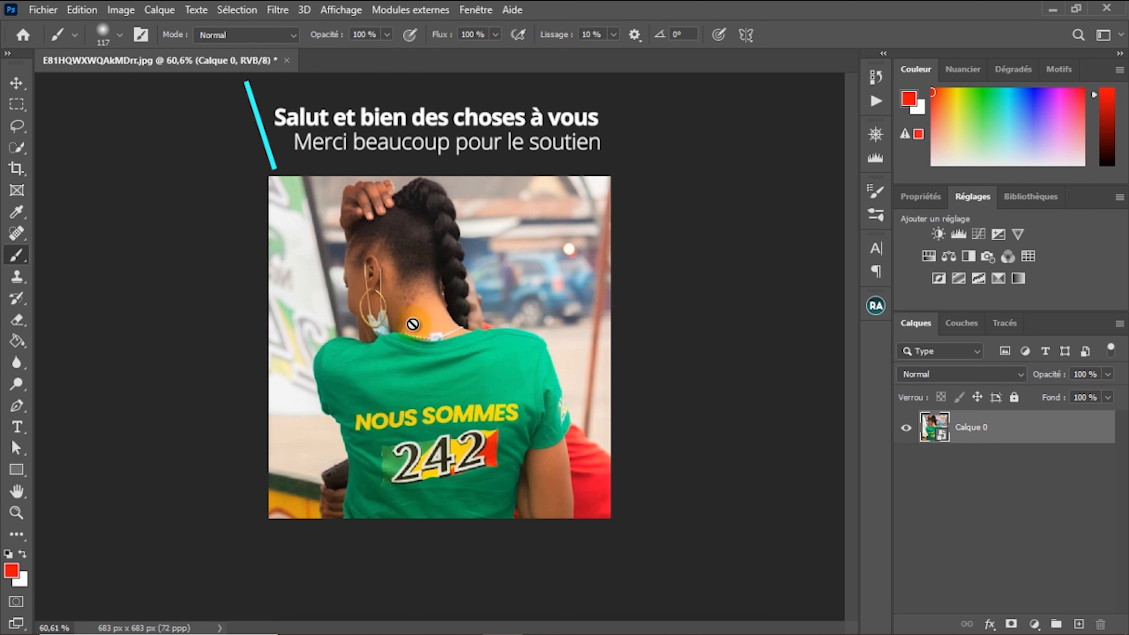
left_click(444, 318)
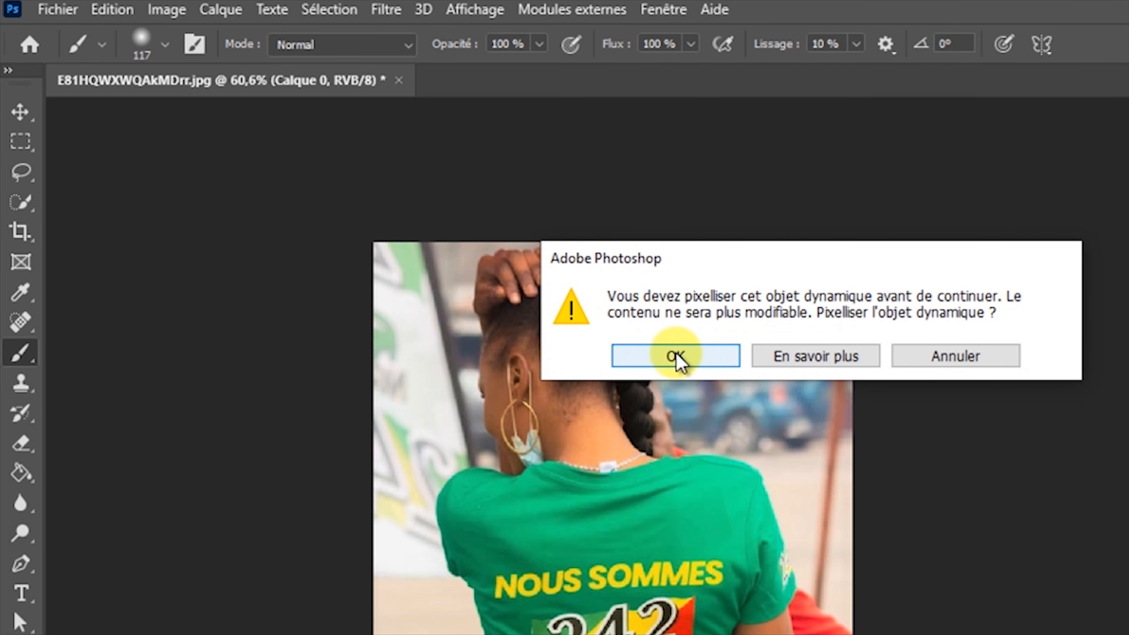
left_click(676, 356)
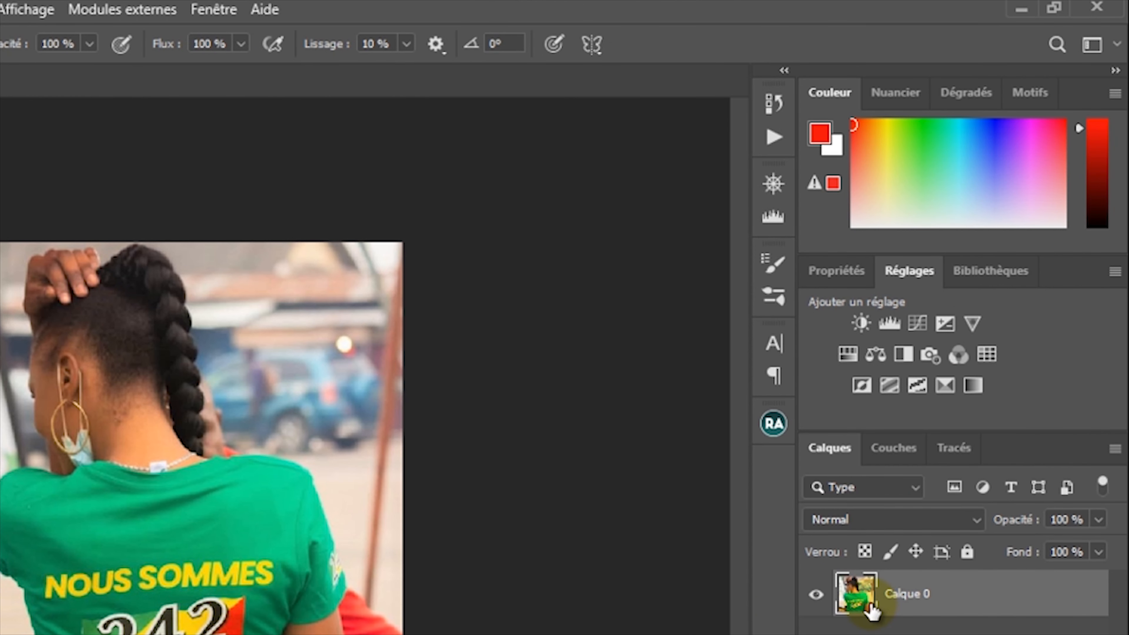
left_click_drag(255, 394, 315, 401)
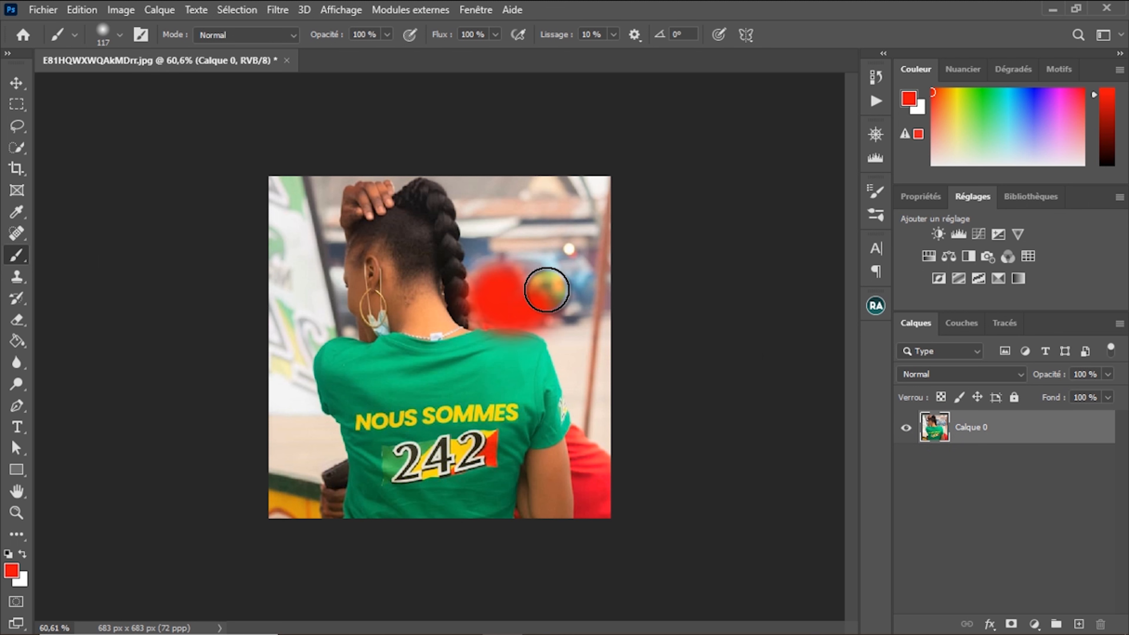
left_click_drag(546, 290, 522, 278)
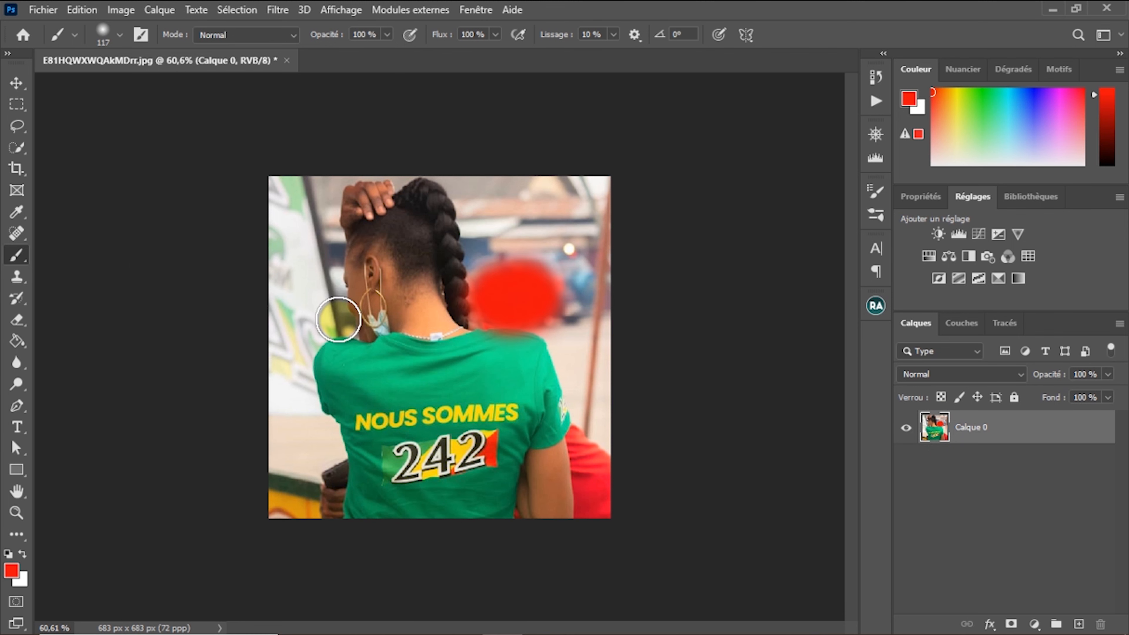
Use the document history to revert the brush painting and the rasterization of Calque 0.
left_click(876, 77)
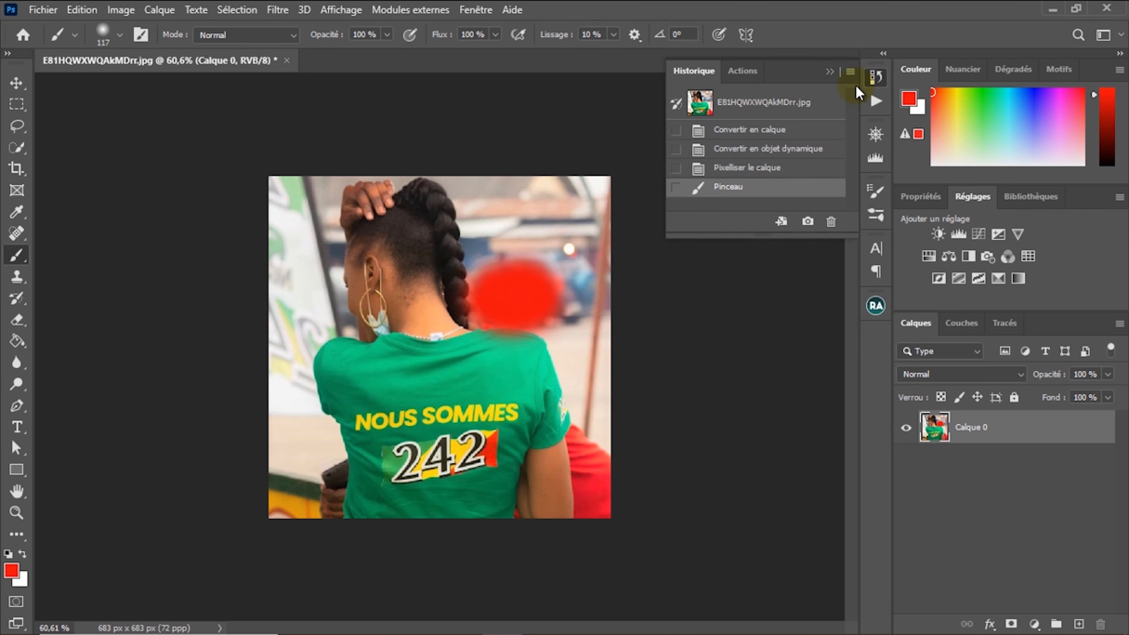
left_click(768, 103)
left_click(1095, 428)
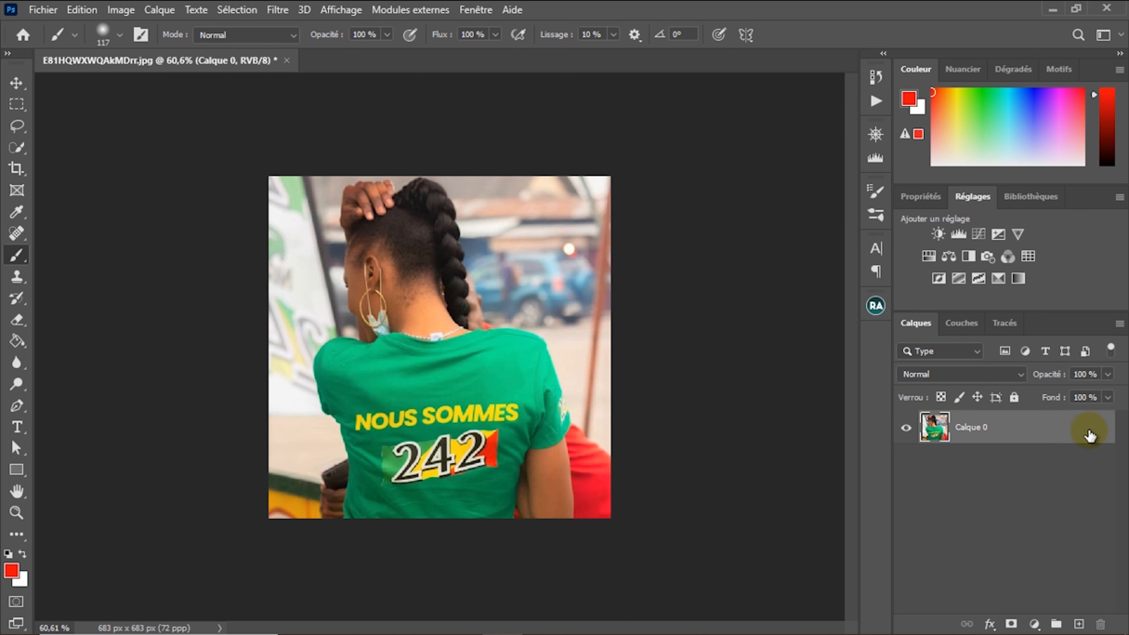
Convert Calque 0 into a smart object and activate the Move tool.
right_click(1088, 430)
left_click(884, 258)
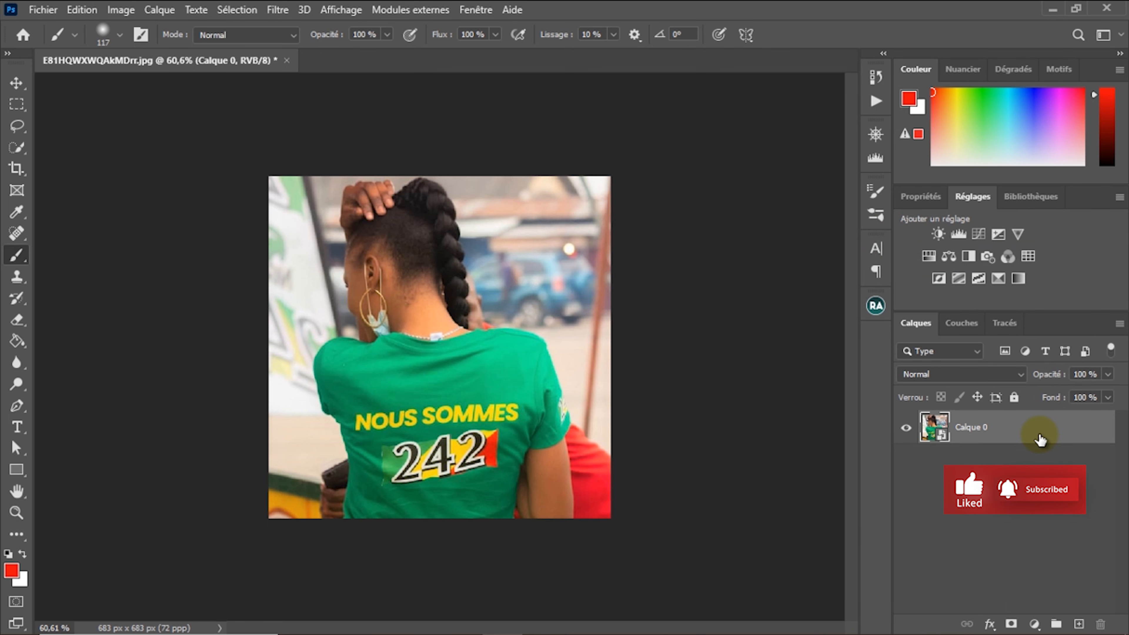
key("ctrl+t")
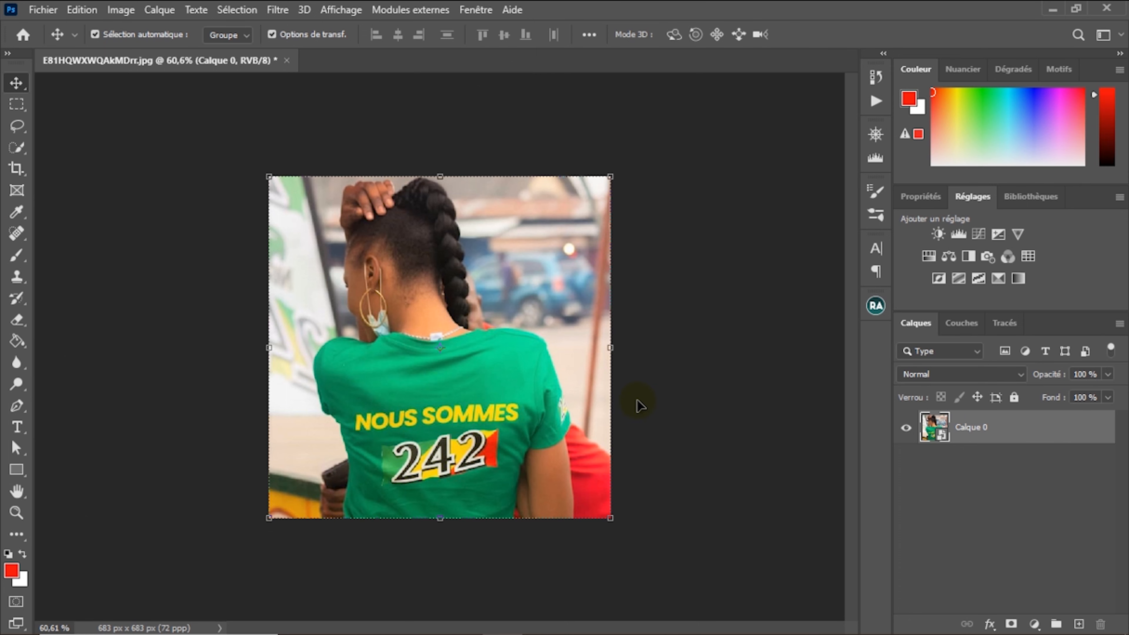
Open the image DSC_0920-620x400 from the Bureau folder and unlock its Arrière-plan layer.
left_click(43, 9)
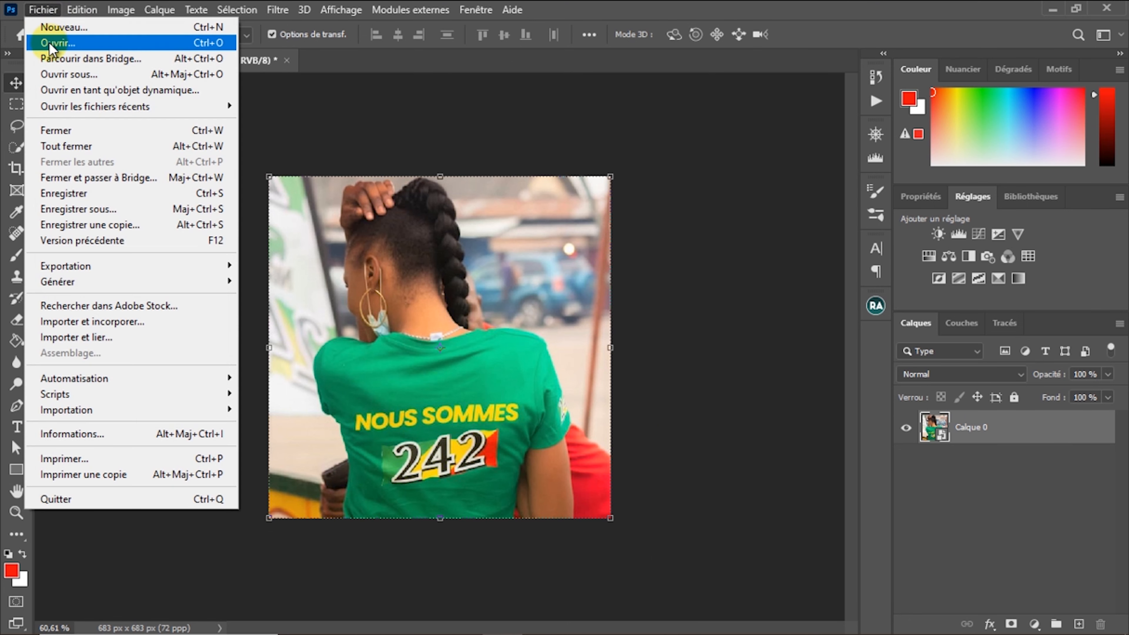
left_click(52, 44)
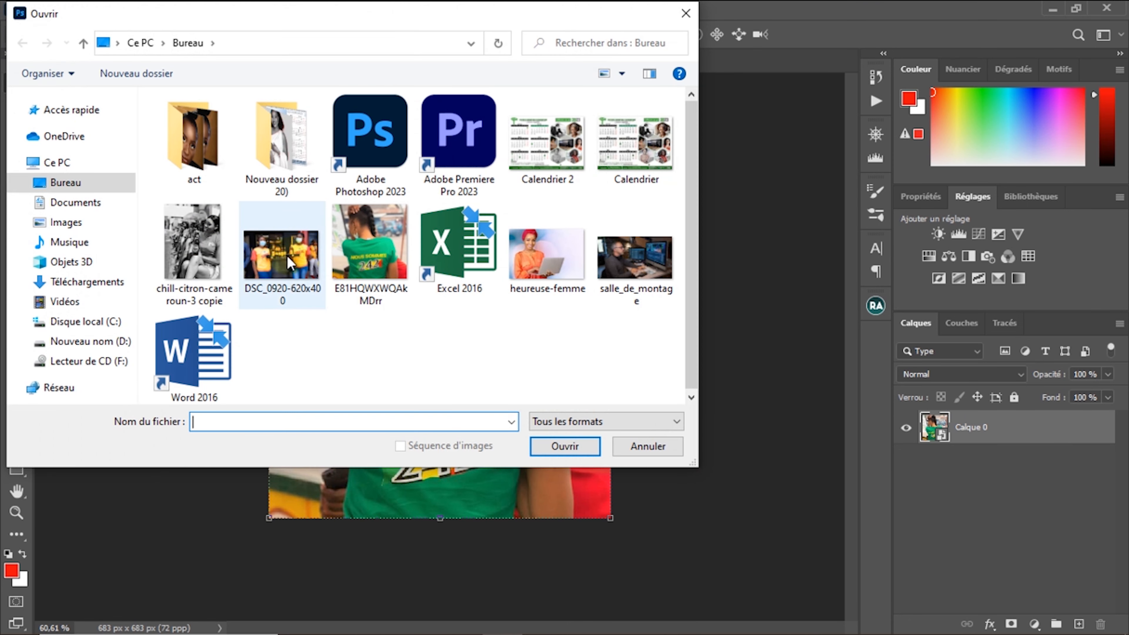
double_click(287, 258)
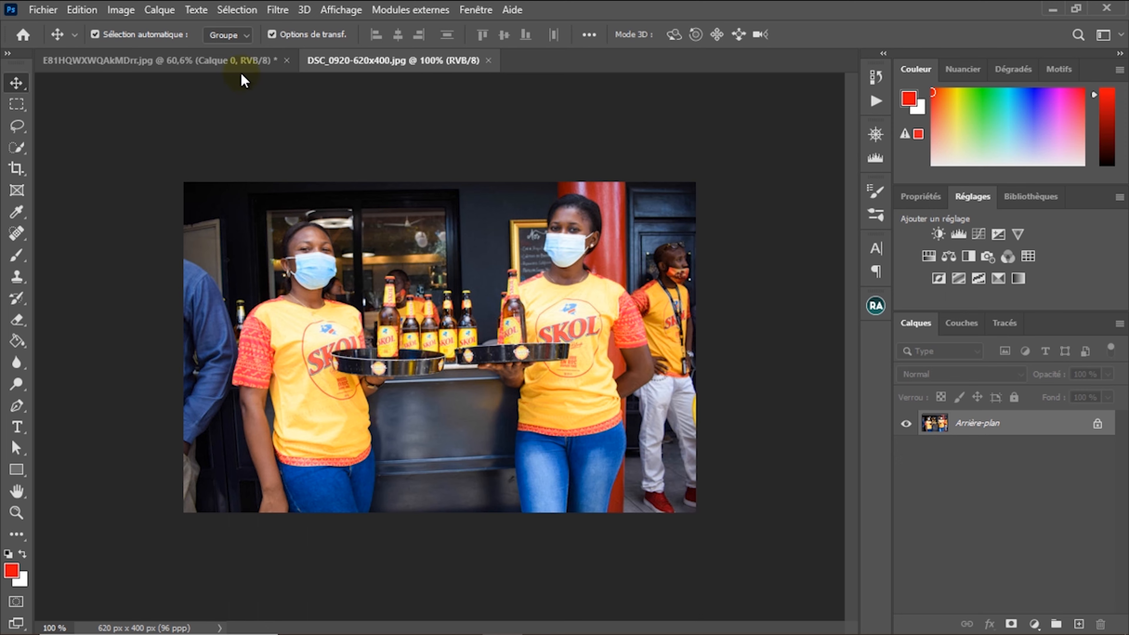
left_click(234, 61)
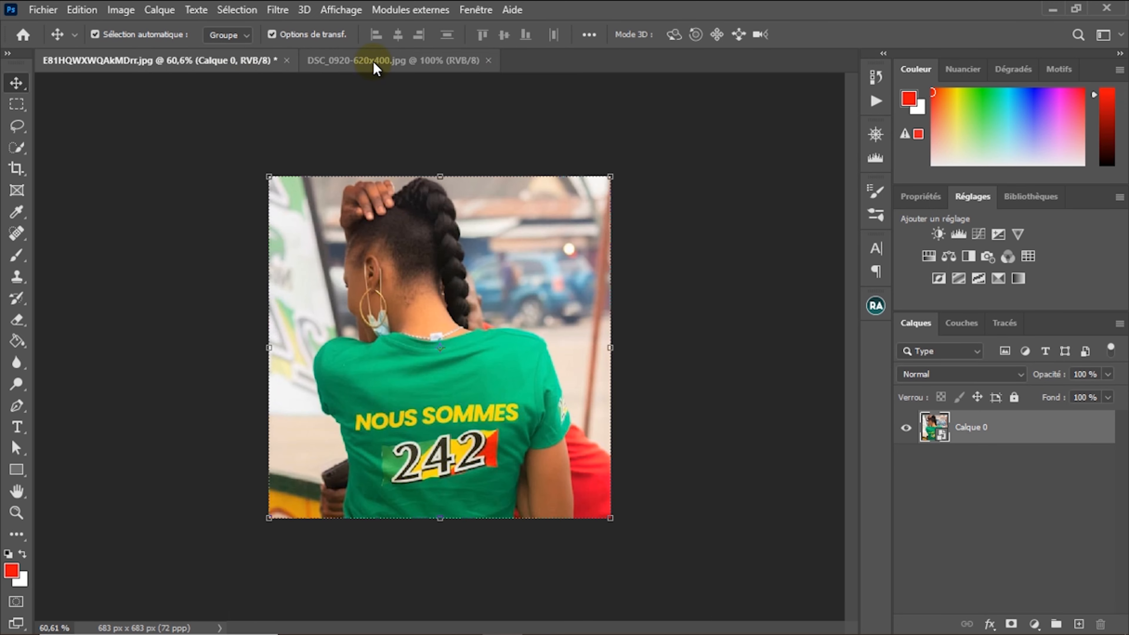
left_click(373, 61)
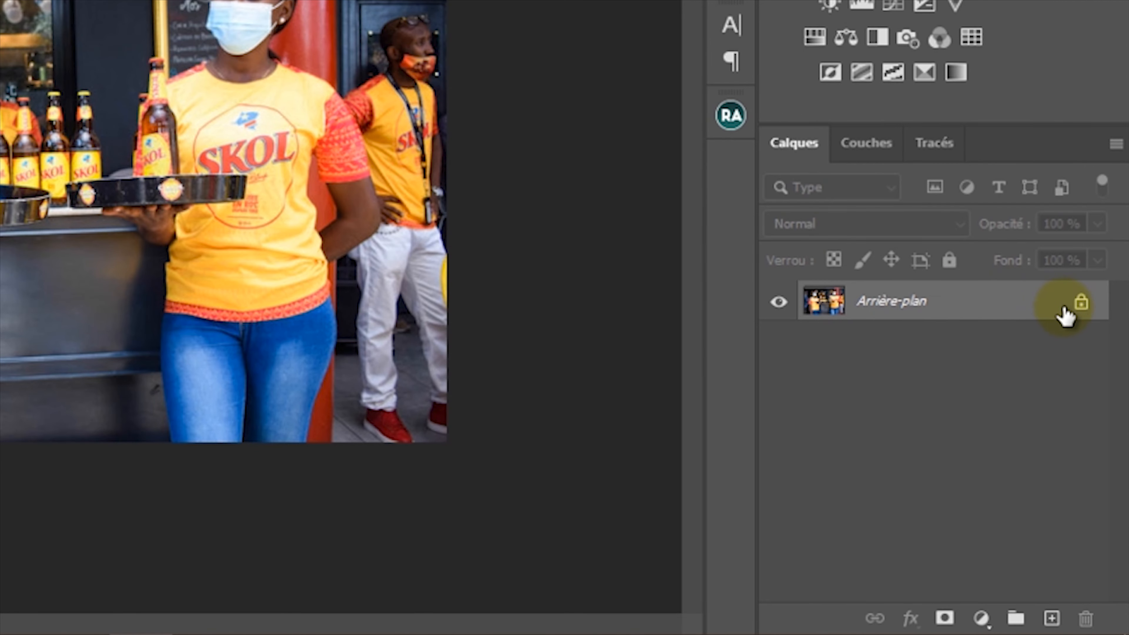
left_click(1099, 427)
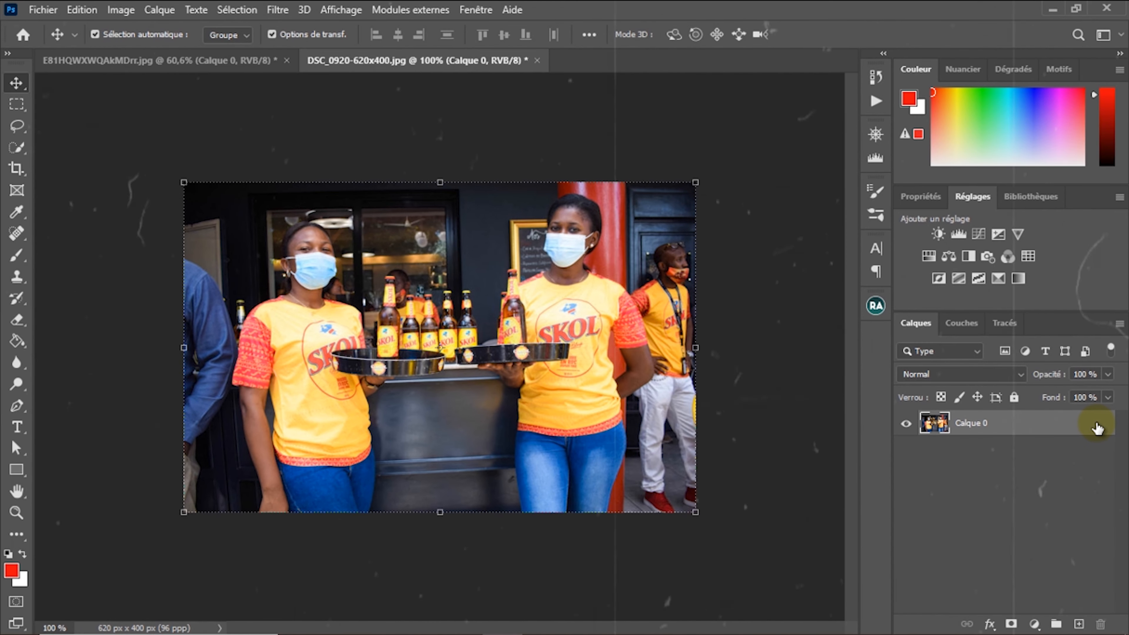
Set the layer thumbnails to the medium size.
left_click(1118, 324)
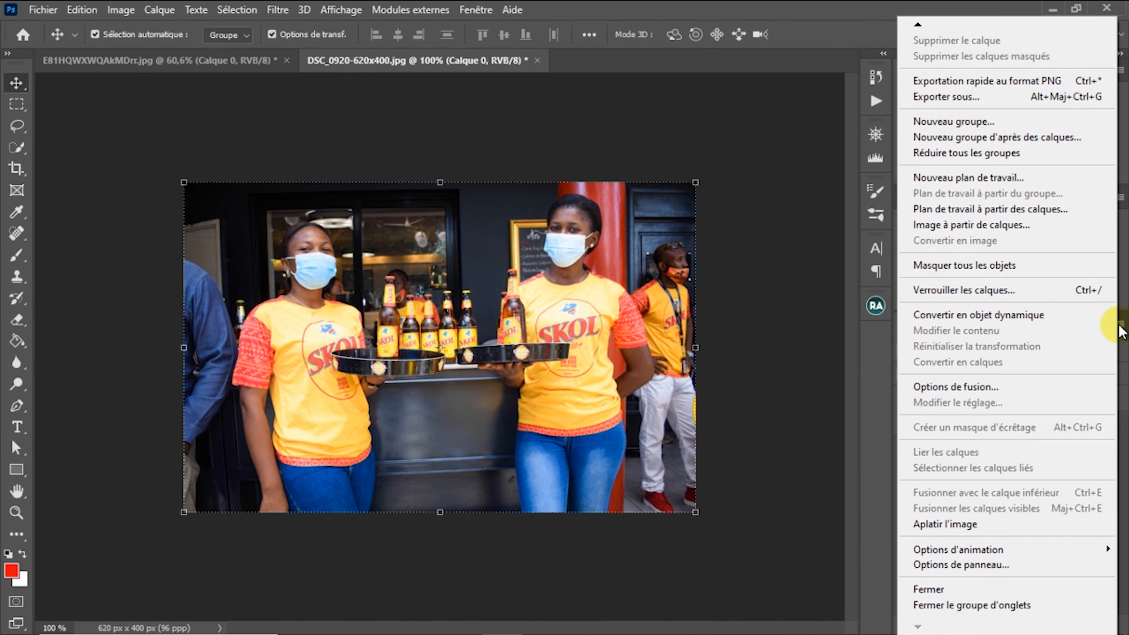
left_click(978, 562)
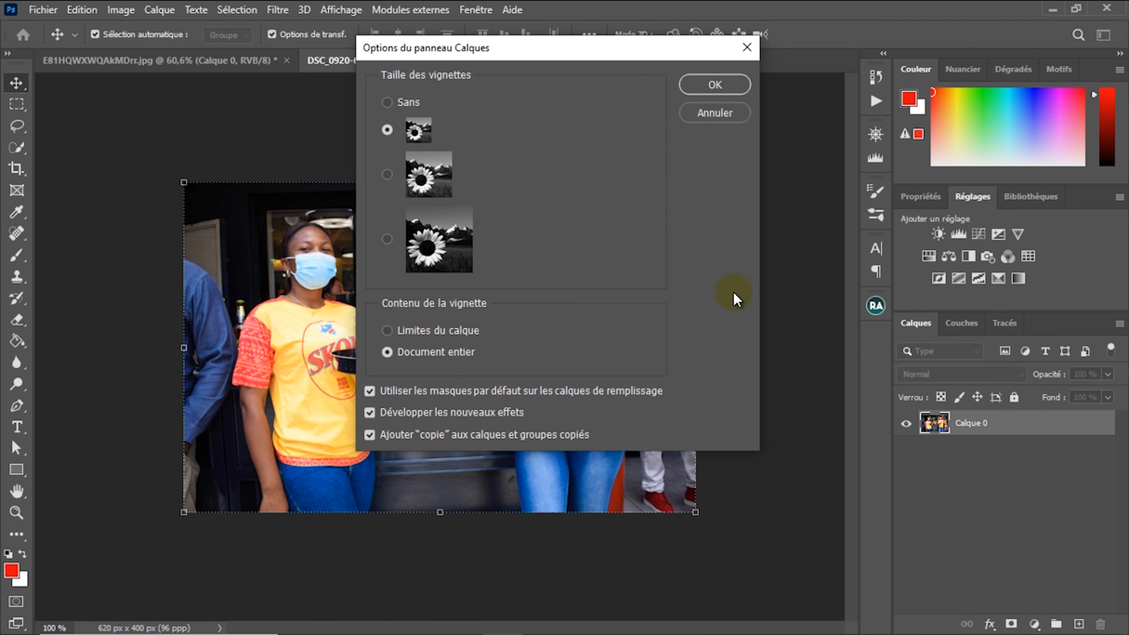
left_click(705, 79)
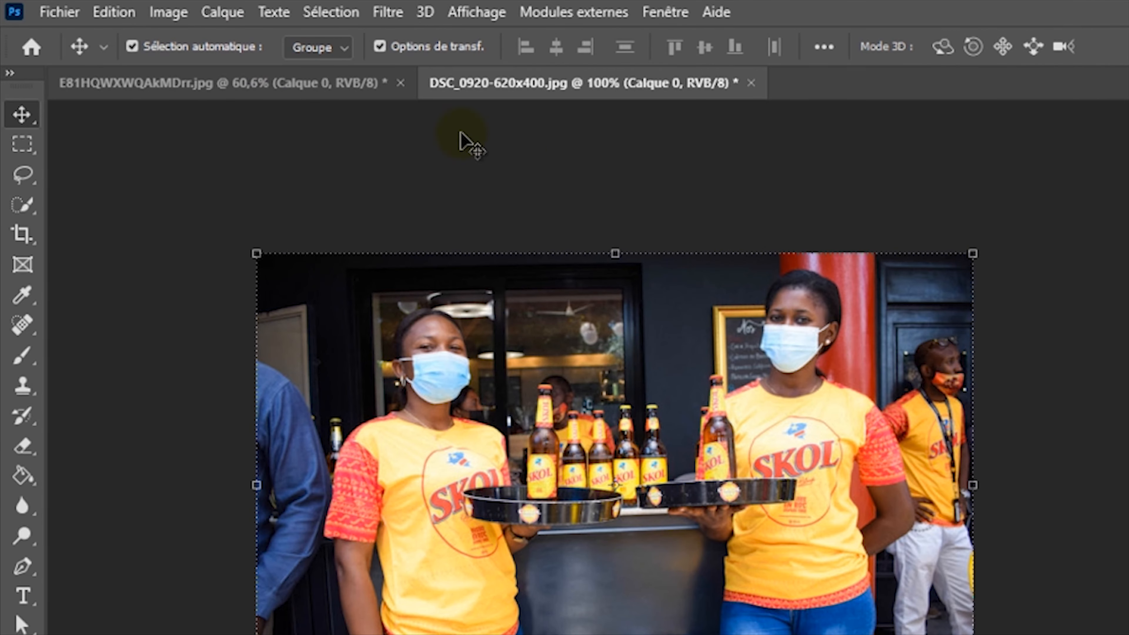
Apply a Photo Filter (Filtre photo) with colour 000000 and 100% density to Calque 0 of DSC_0920-620x400.jpg.
left_click(167, 12)
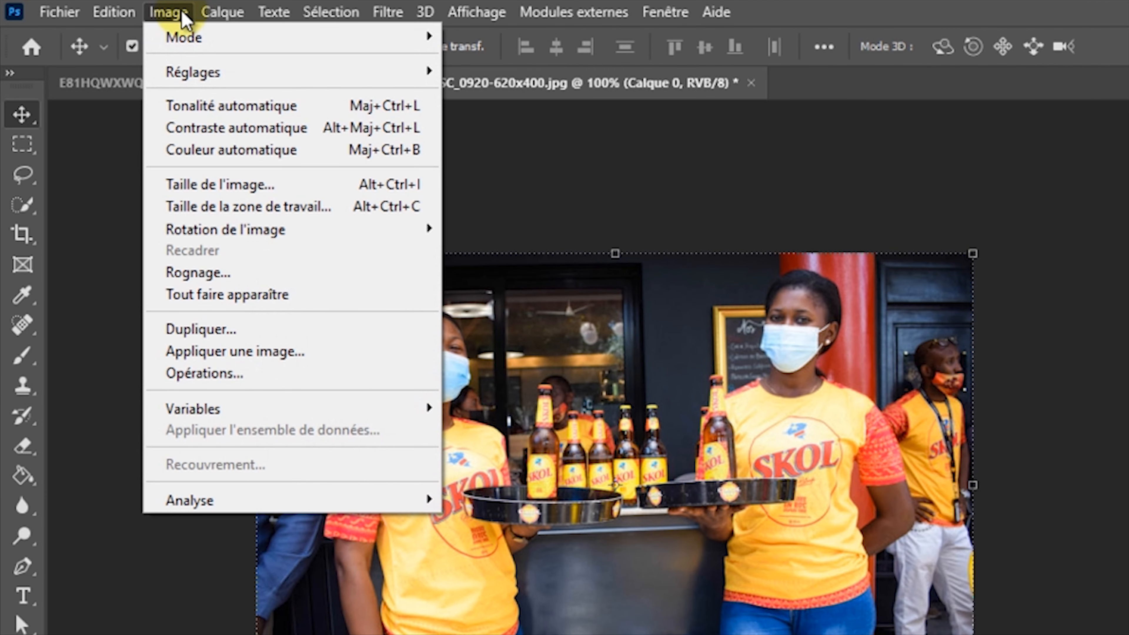
left_click(184, 72)
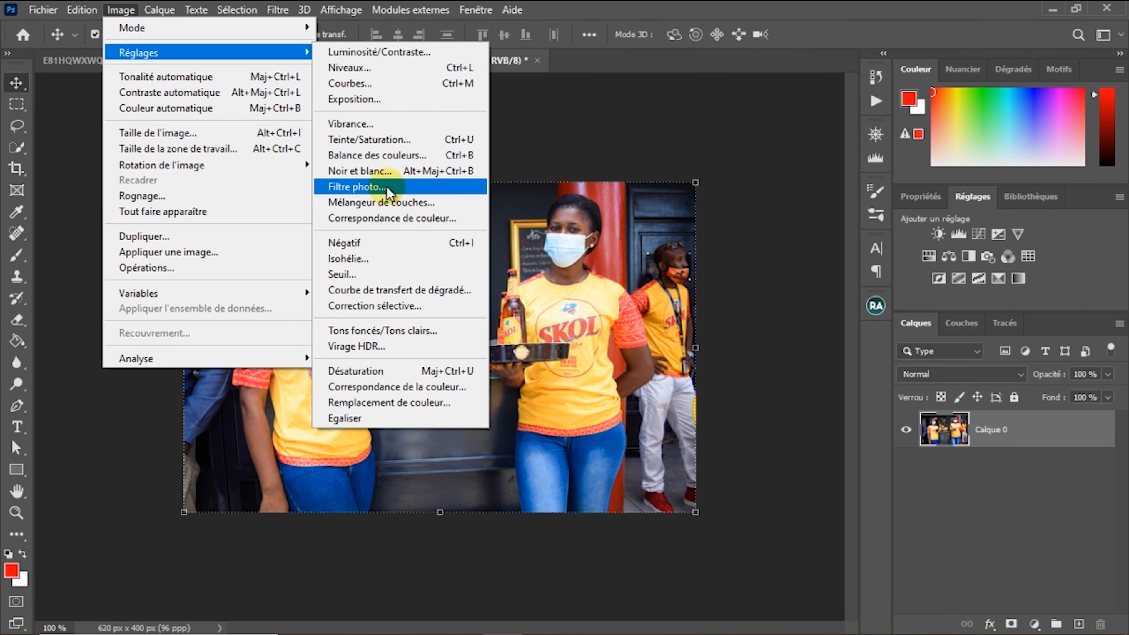
left_click(386, 187)
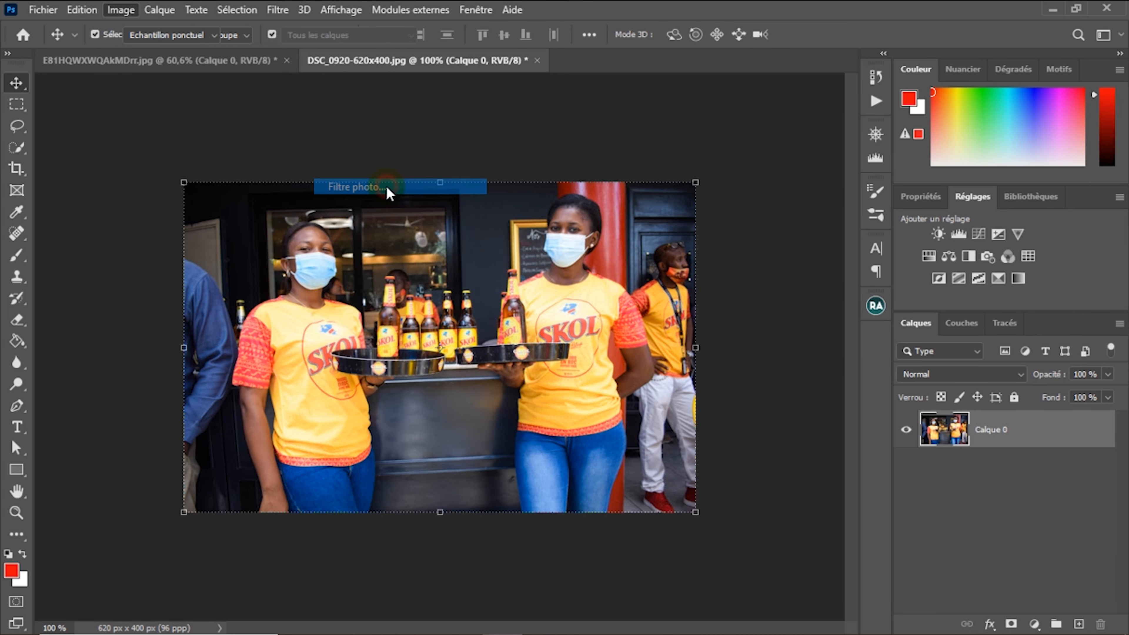
left_click_drag(493, 129, 555, 127)
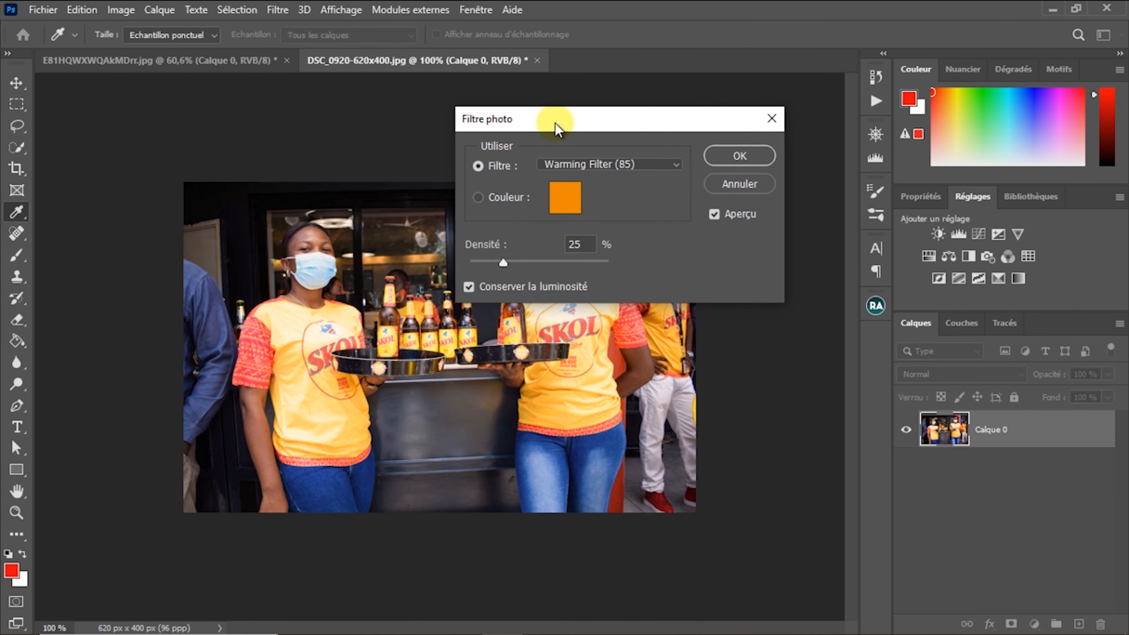
left_click(565, 205)
left_click_drag(685, 285, 639, 406)
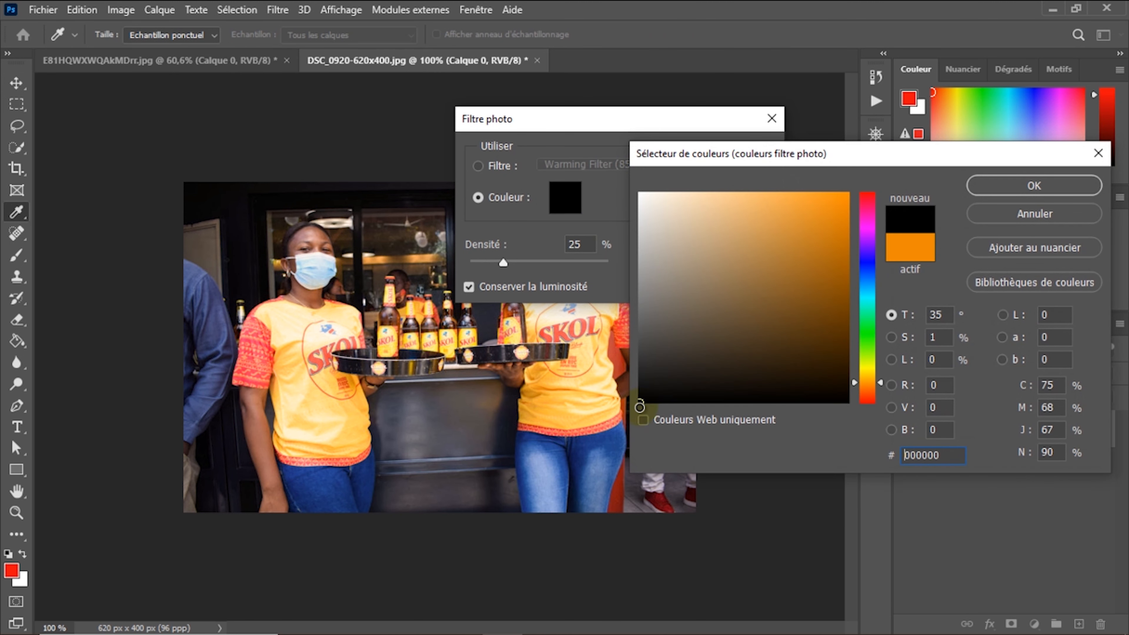
left_click(981, 185)
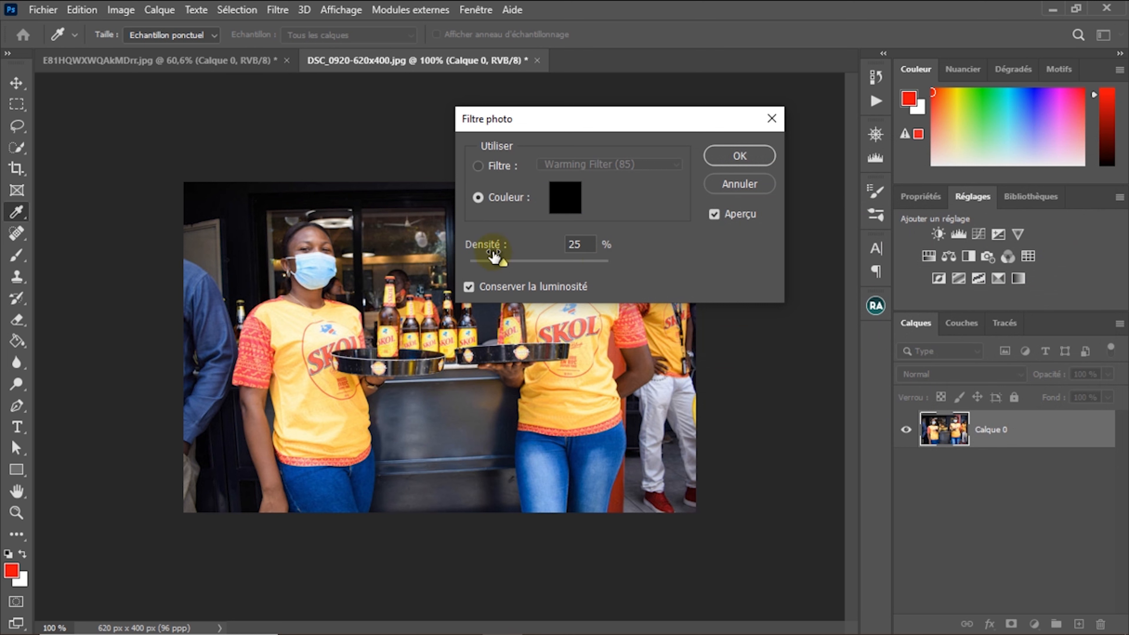
left_click_drag(505, 261, 612, 268)
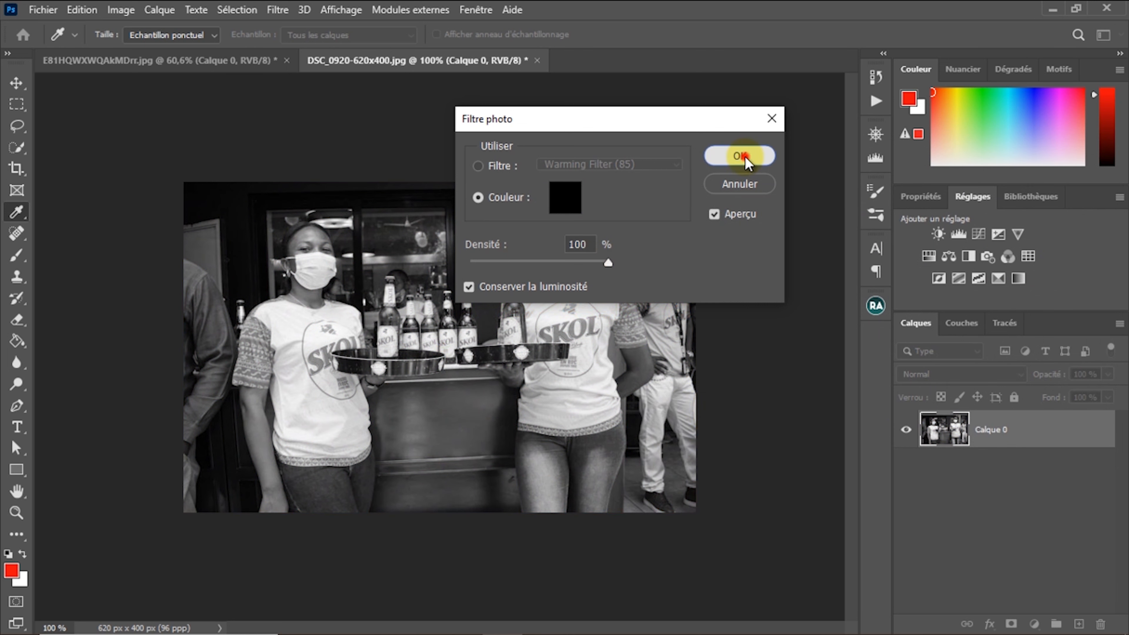
left_click(741, 156)
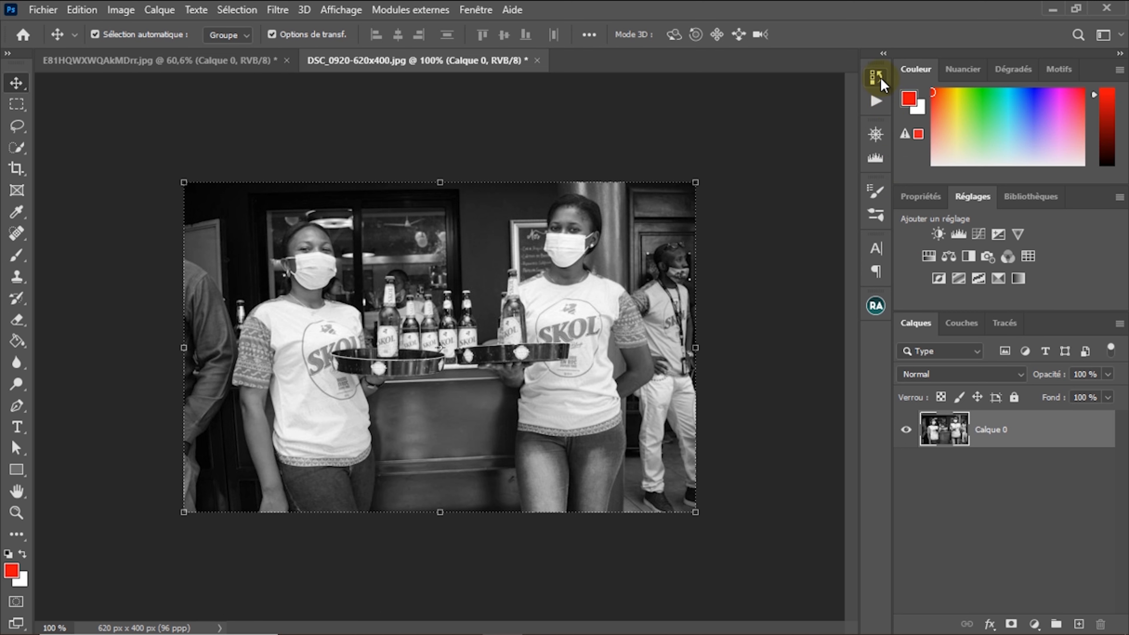
Examine the history states of DSC_0920-620x400.jpg.
left_click(877, 77)
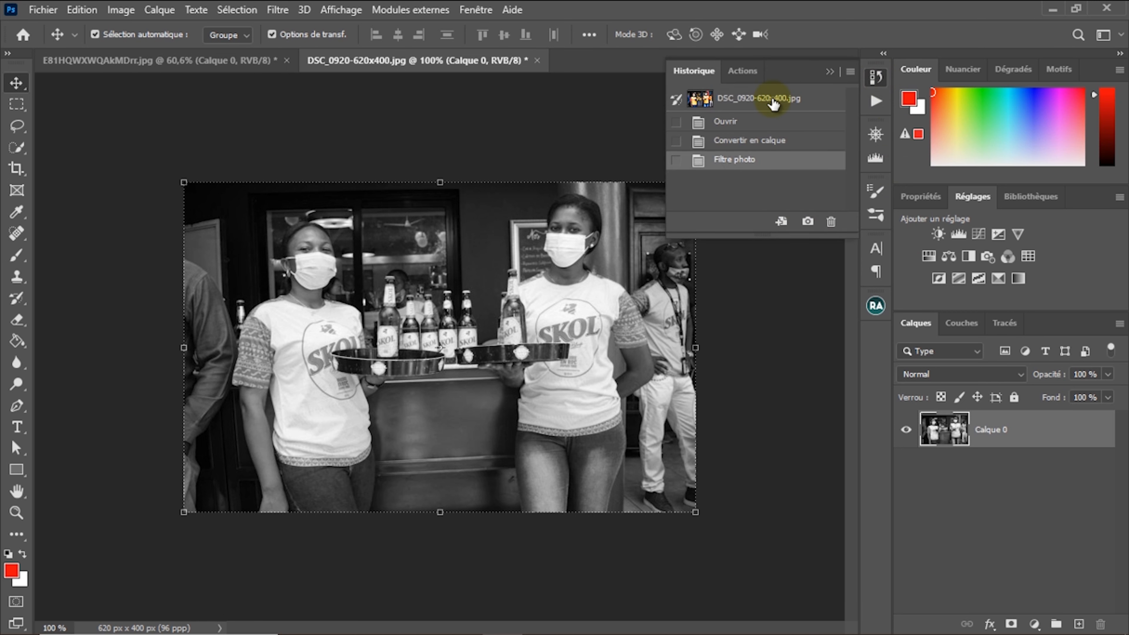
left_click(1044, 430)
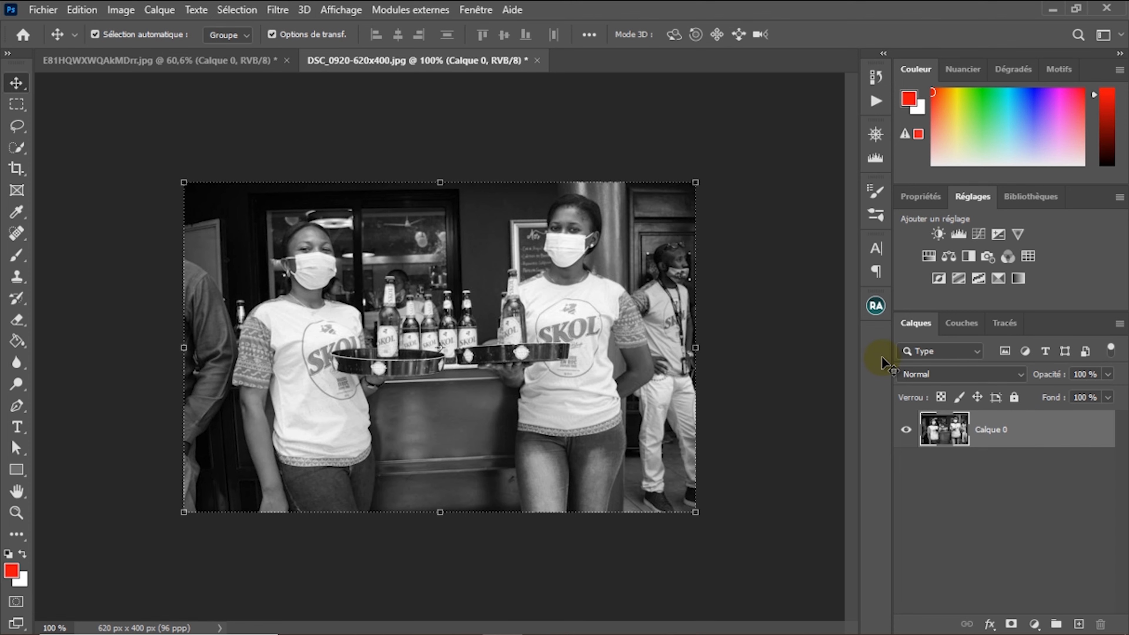
Apply a Photo Filter (Filtre photo) with colour 000000 and 100% density to Calque 0 of E81HQWXWQAkMDrr.jpg.
left_click(242, 61)
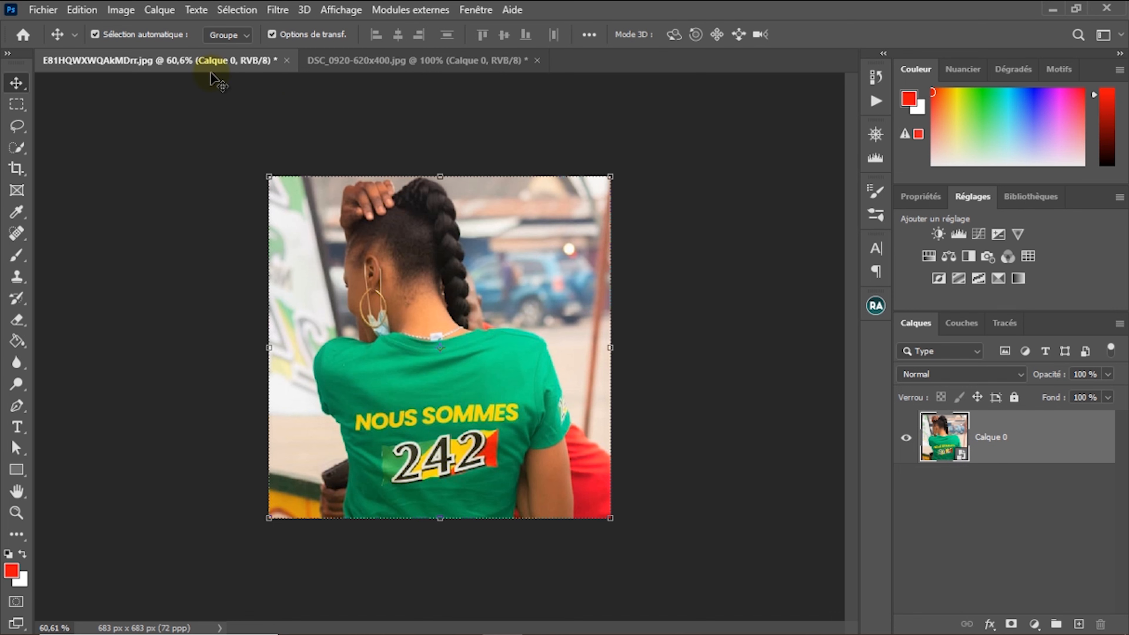
left_click(131, 12)
mouse_move(126, 55)
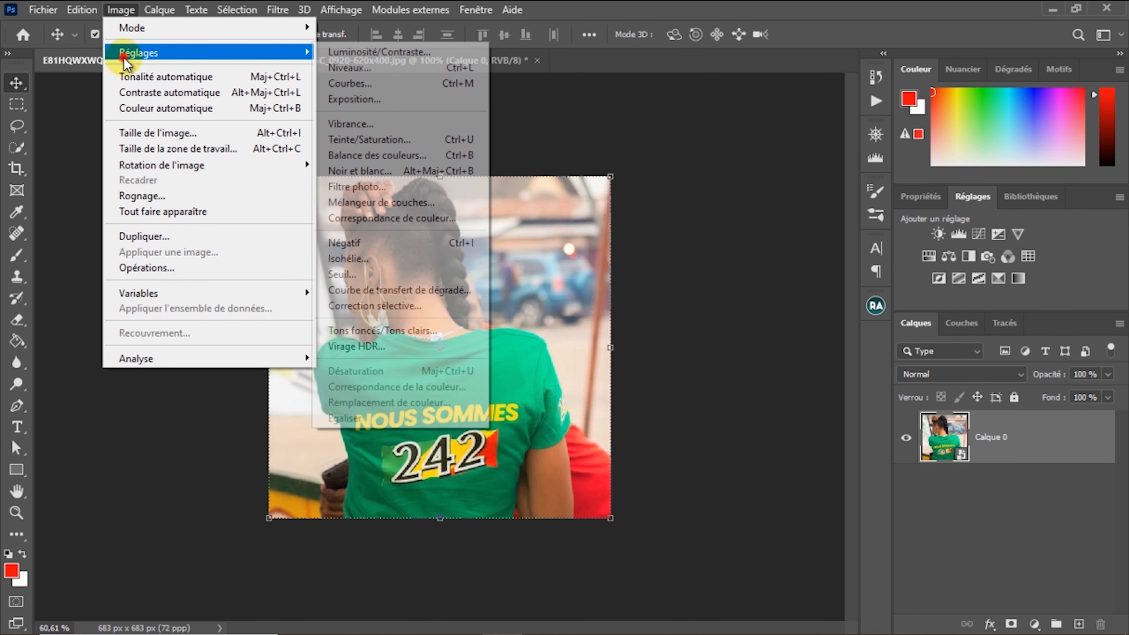
left_click(371, 185)
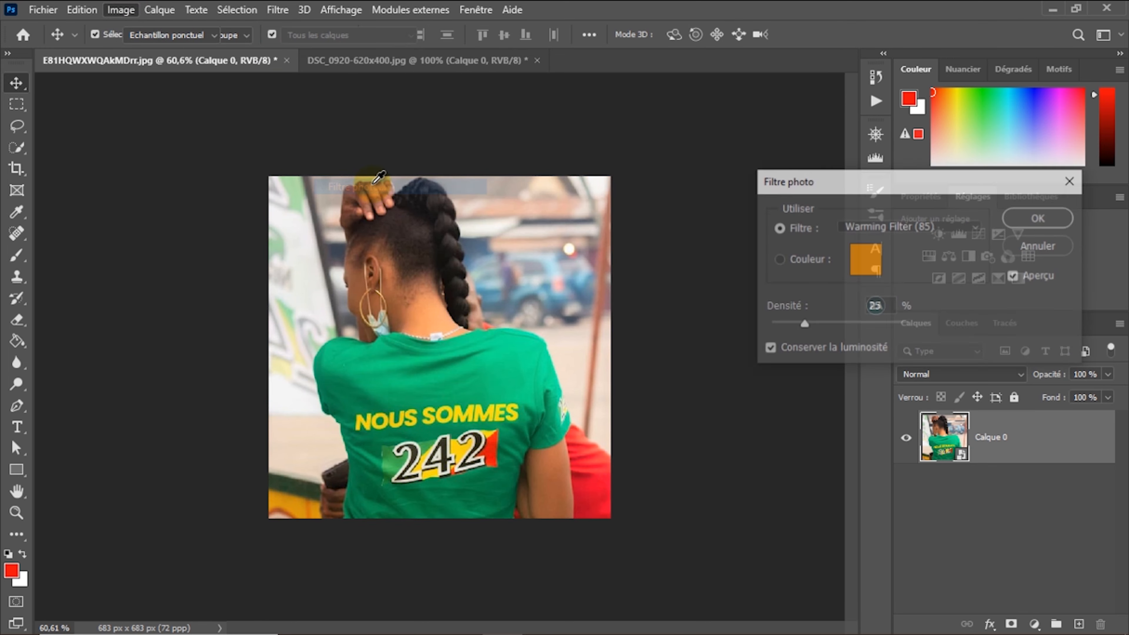
left_click_drag(881, 182, 595, 164)
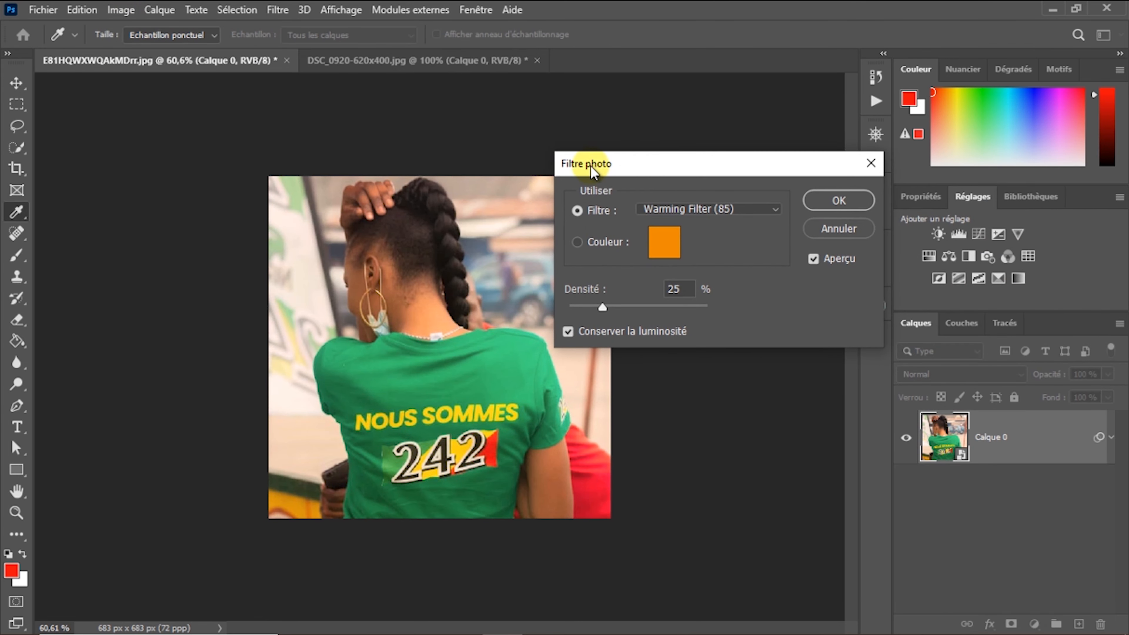
left_click(665, 242)
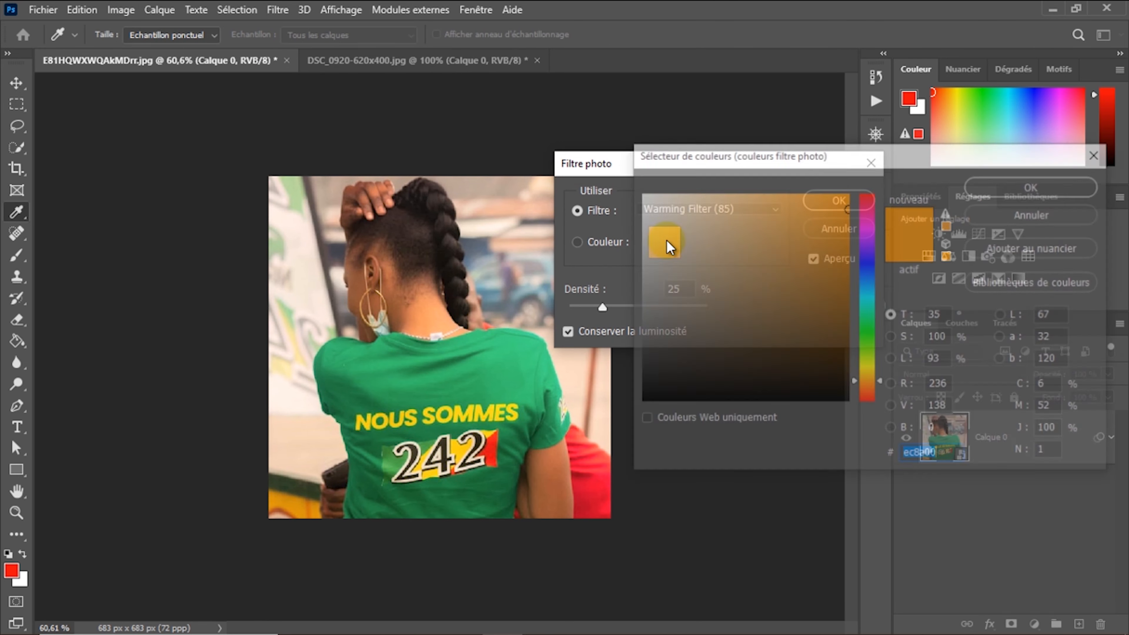
left_click_drag(680, 360, 641, 402)
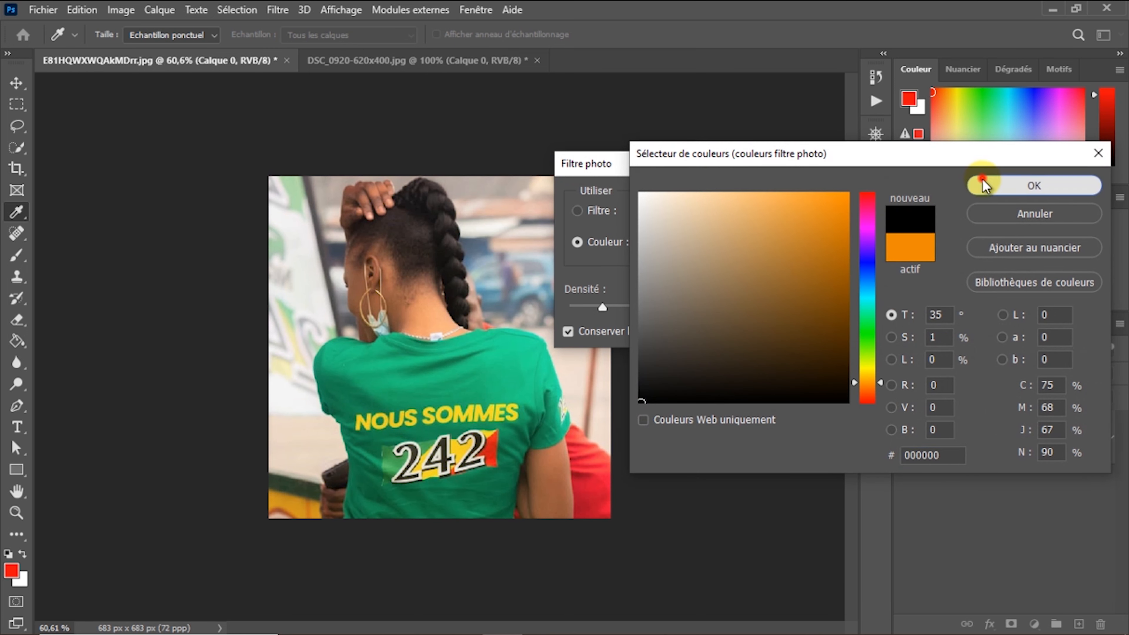
left_click(974, 184)
left_click_drag(680, 317, 713, 303)
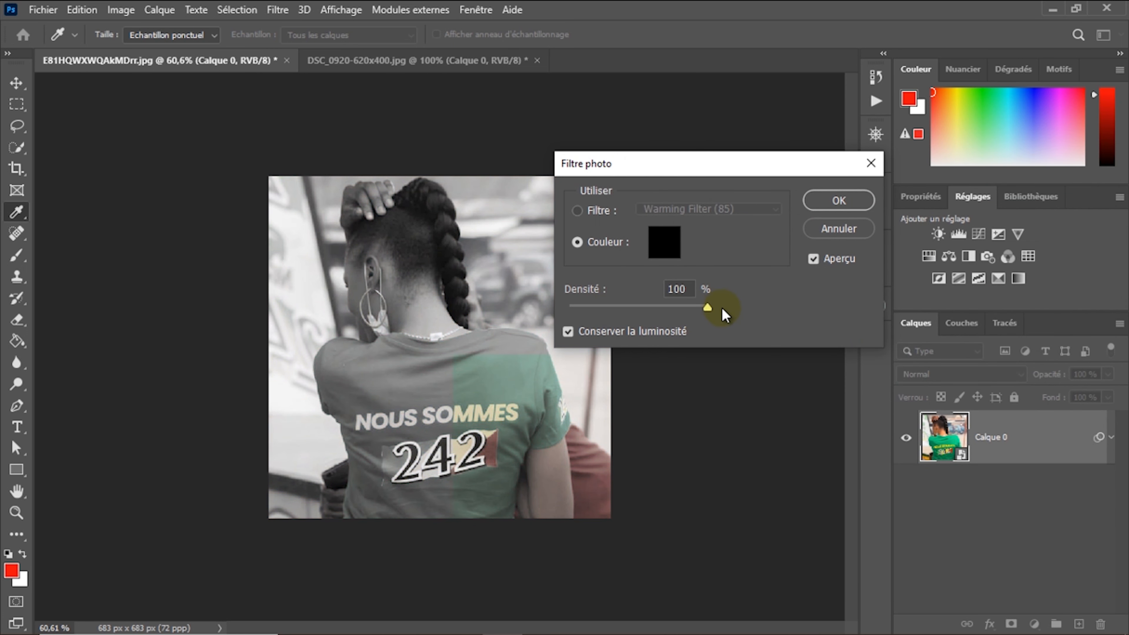
left_click(845, 202)
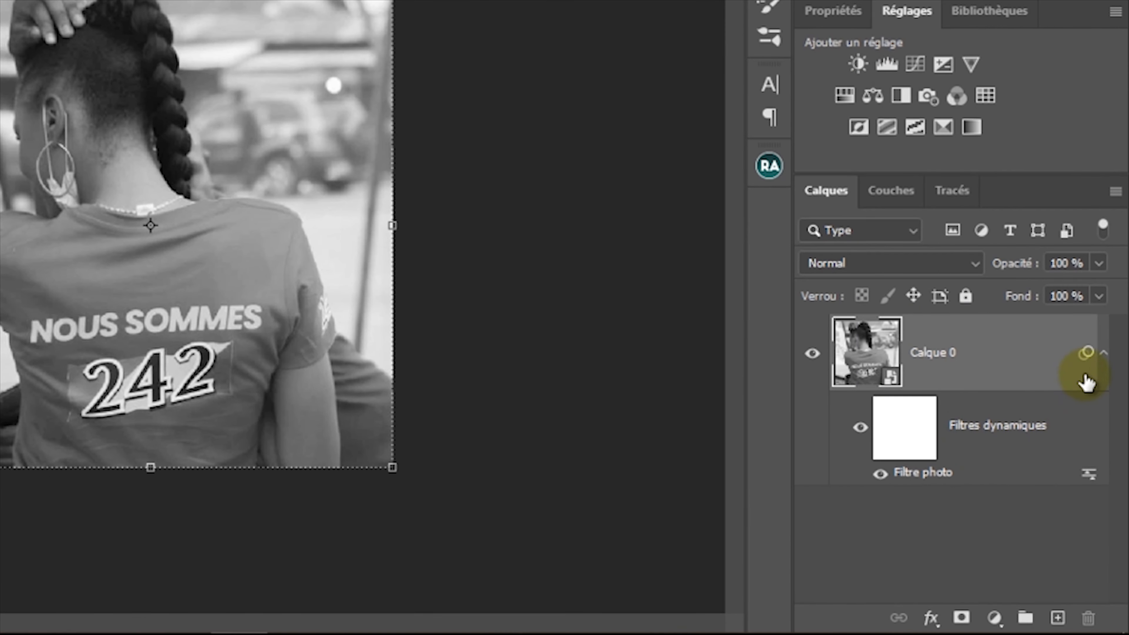
Collapse and re-expand the smart filter list of Calque 0, and switch all its smart filters off and back on.
left_click(1103, 355)
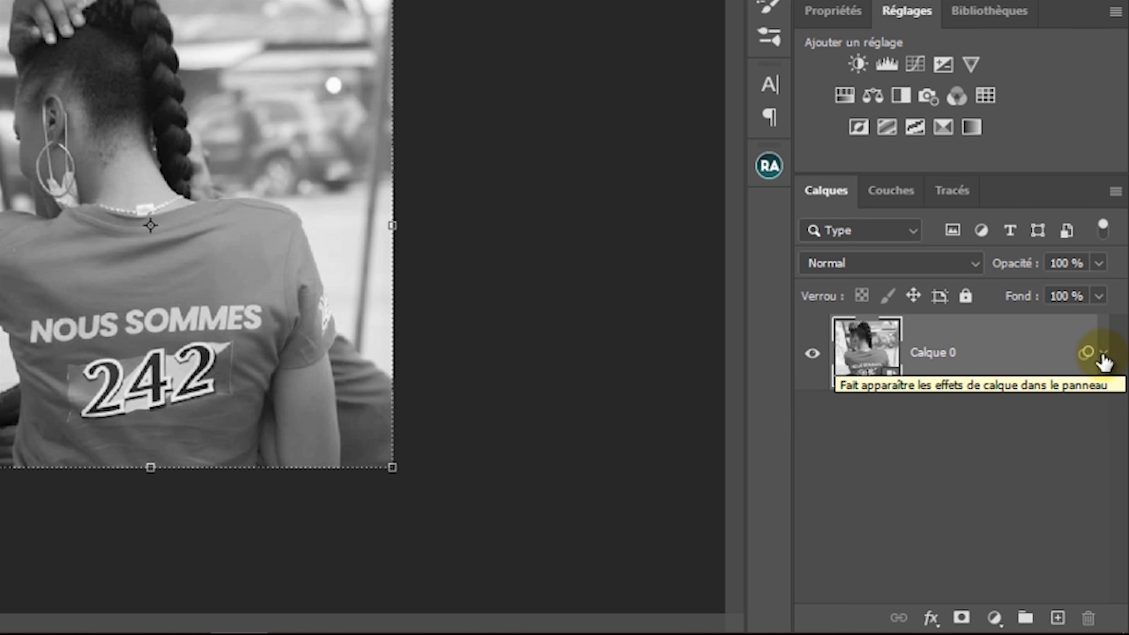
left_click(1102, 356)
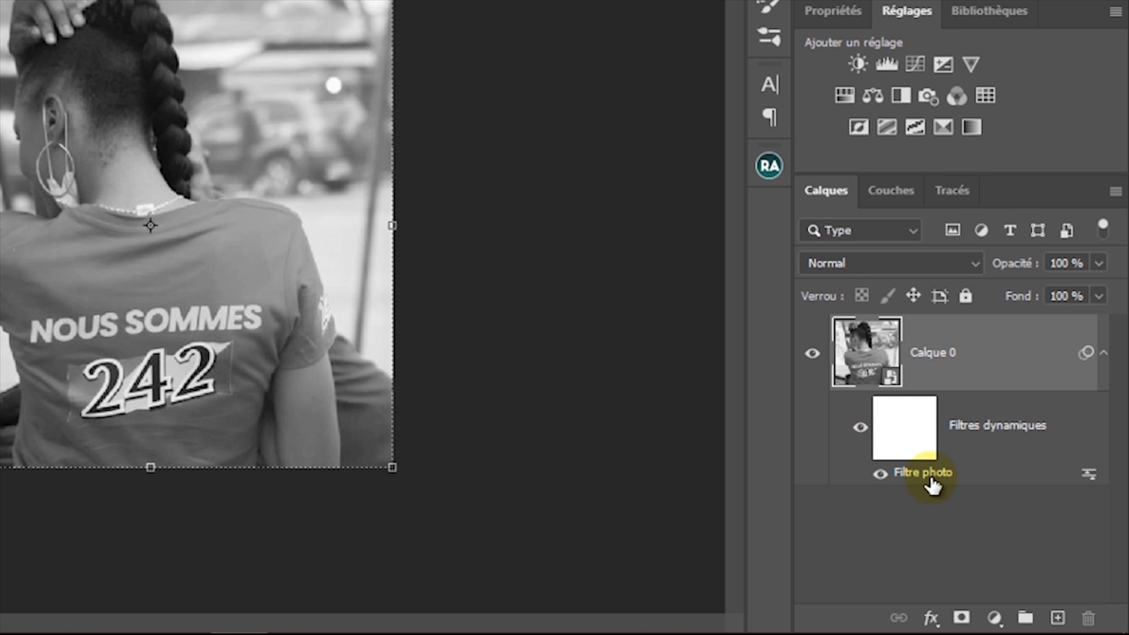
left_click(861, 428)
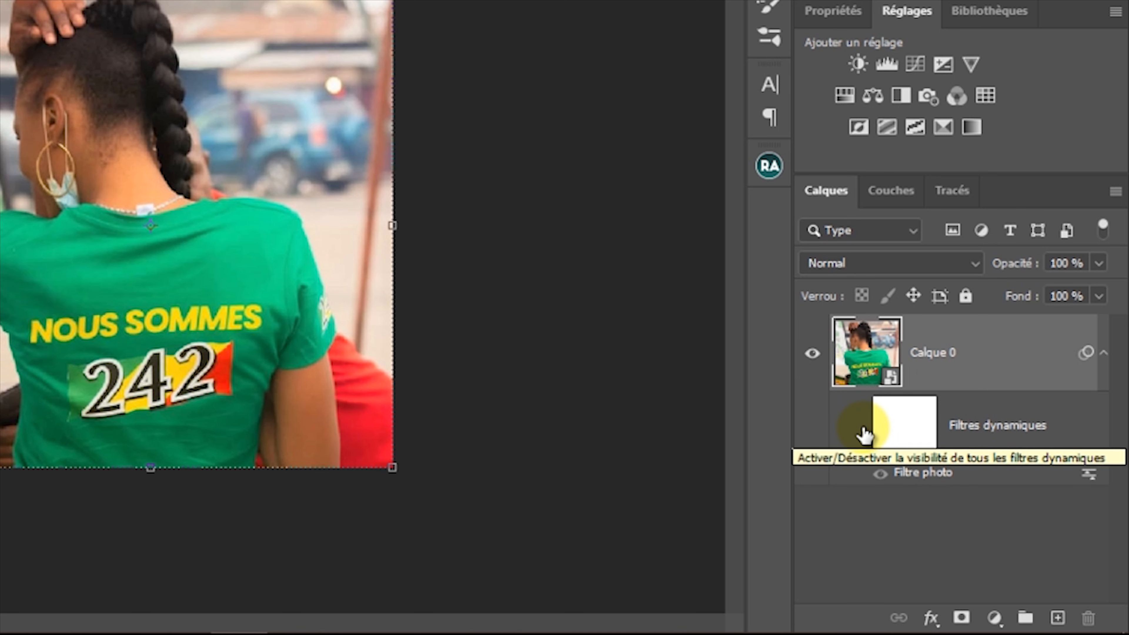
left_click(863, 429)
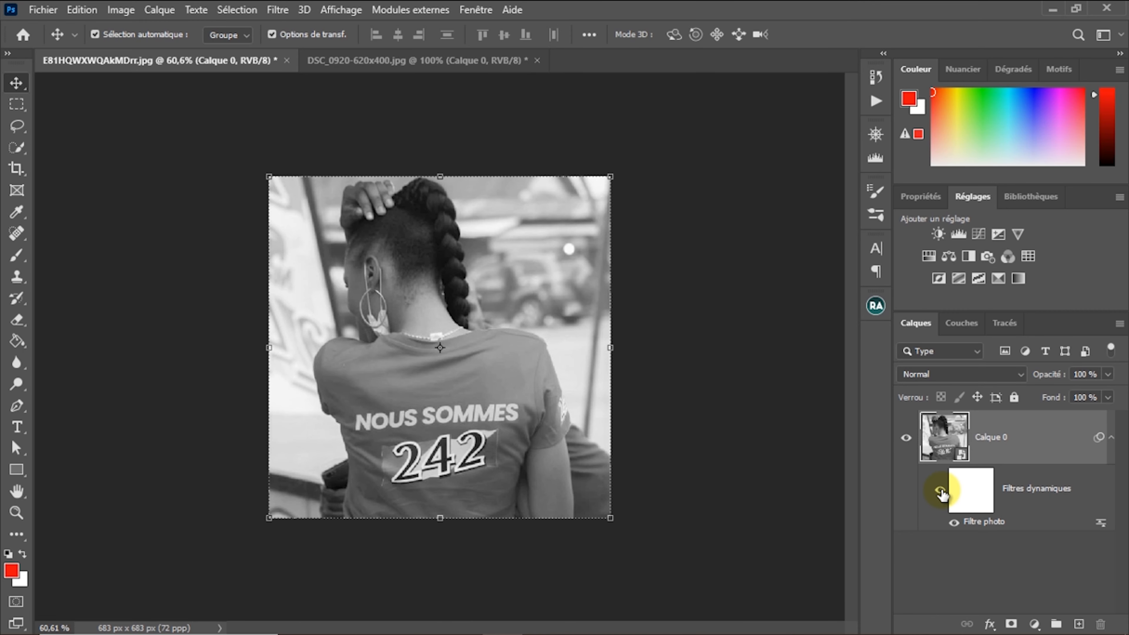
Try lowering the blending opacity of the Filtre photo smart filter to 64% and 0%, and discard the change.
double_click(1101, 523)
left_click_drag(738, 126, 757, 130)
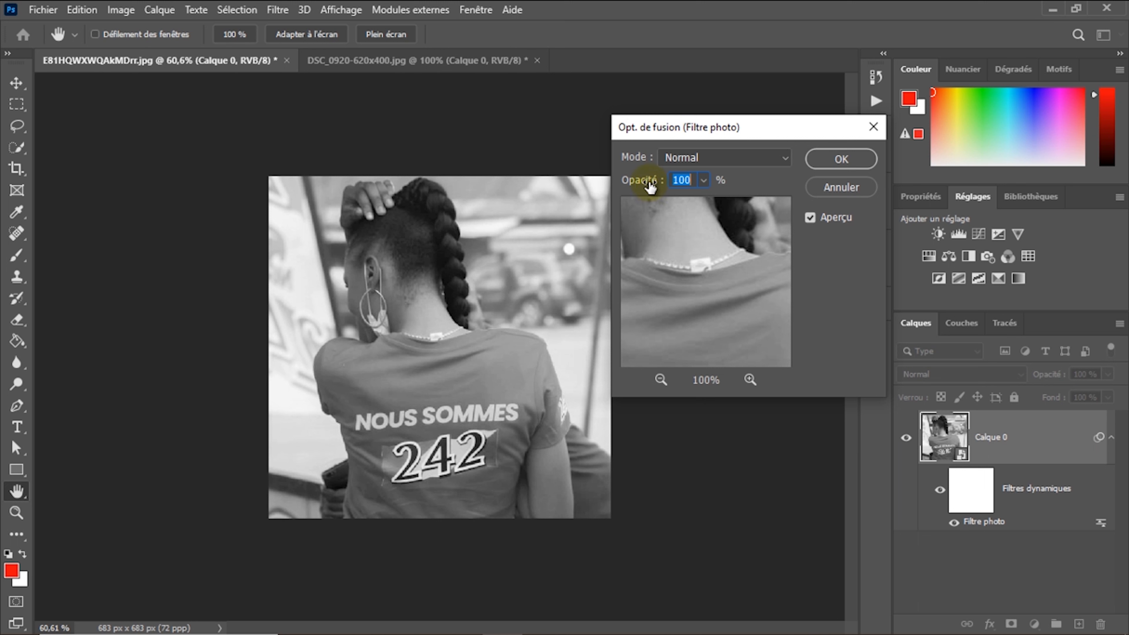
left_click_drag(651, 189, 620, 192)
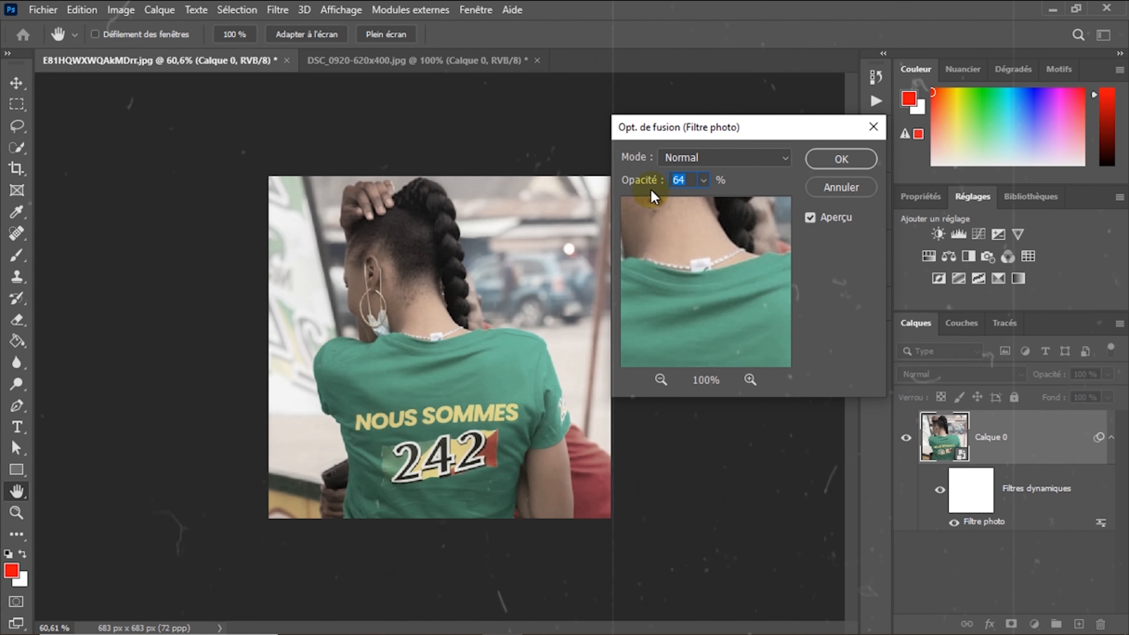
left_click_drag(649, 186, 542, 189)
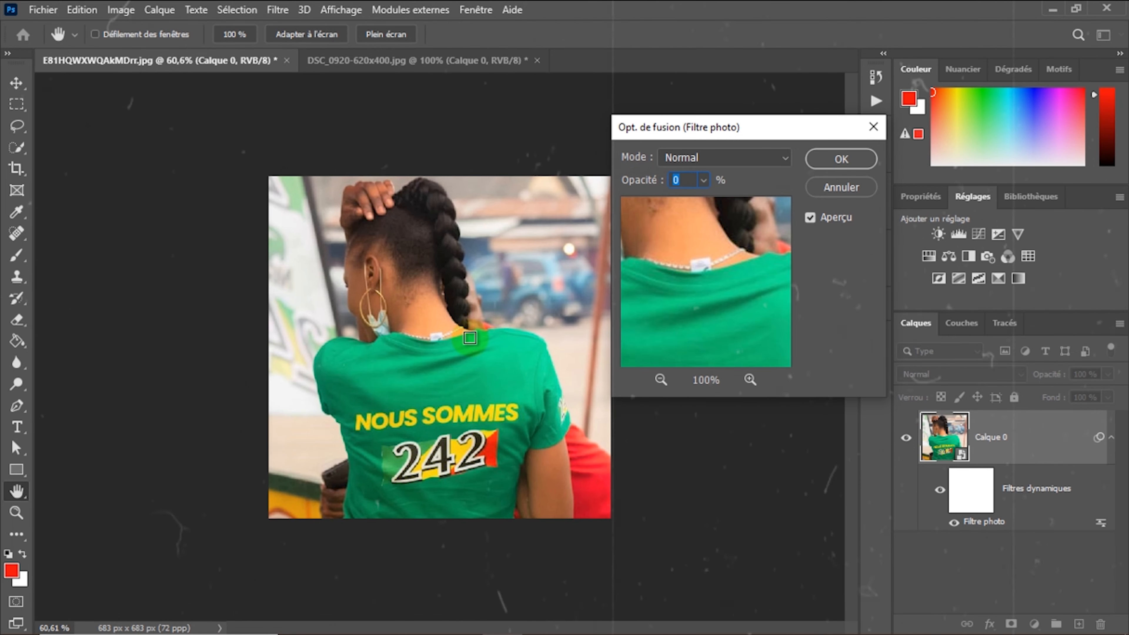
left_click(836, 188)
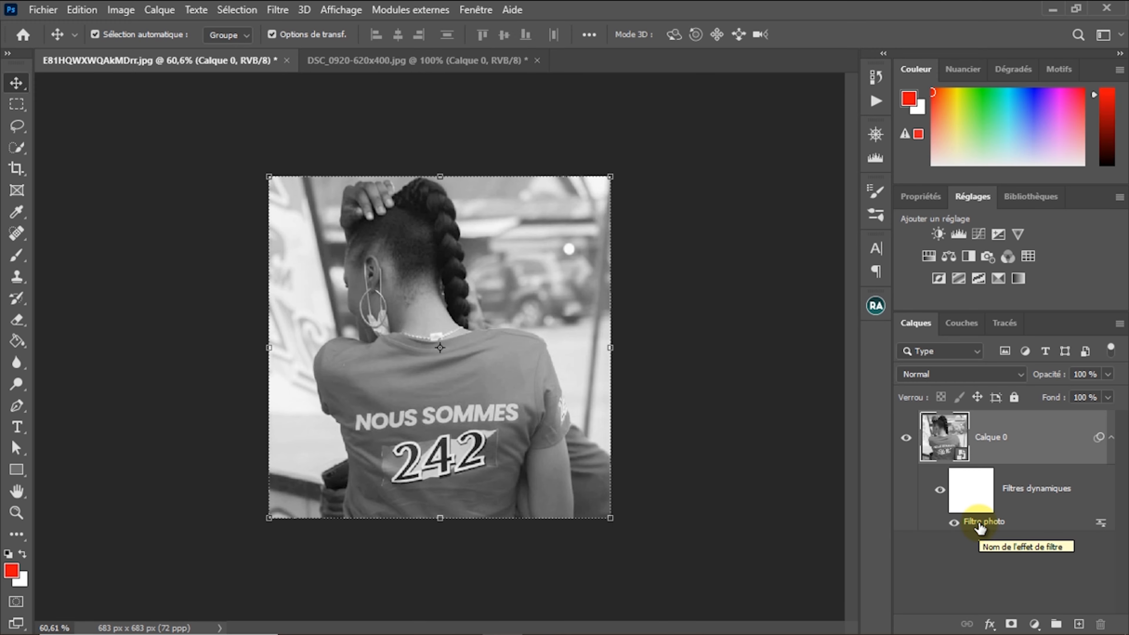
Turn off the Filtre photo smart filter by reopening its settings and accepting them with the preview (Aperçu) disabled.
double_click(908, 476)
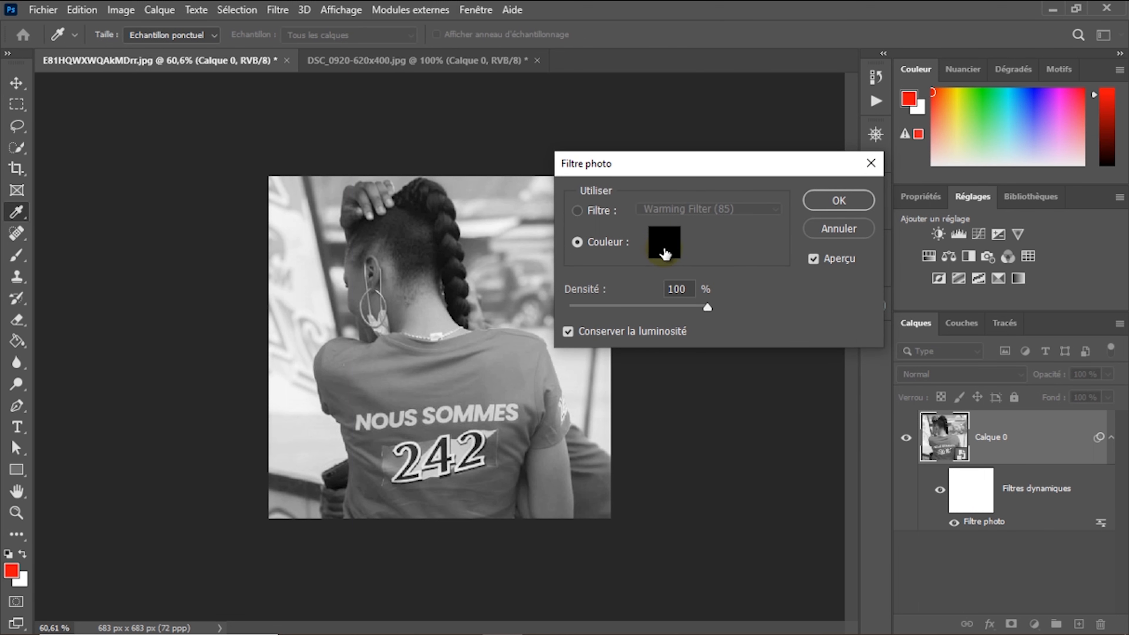
left_click(817, 259)
key("Return")
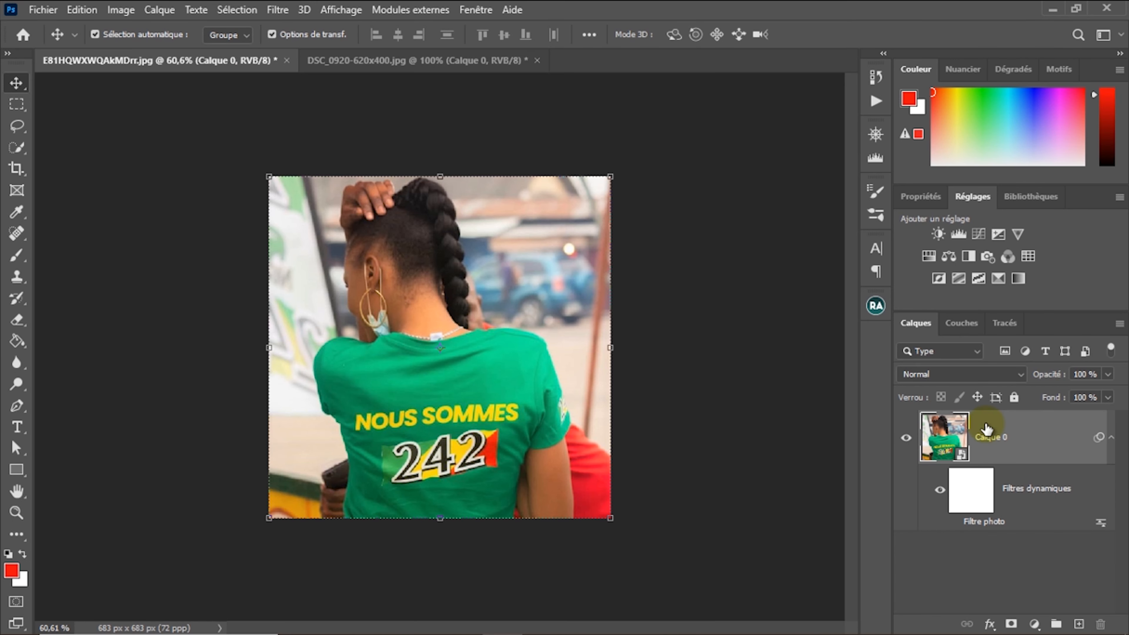
Revert DSC_0920-620x400.jpg to its original opening snapshot in the history.
left_click(441, 71)
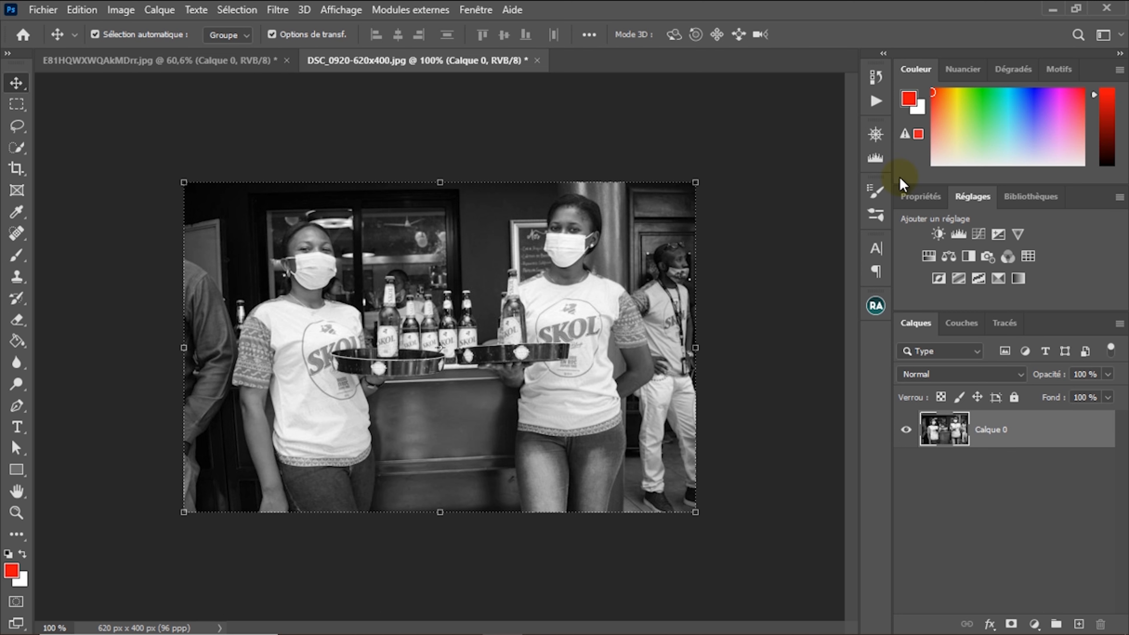
left_click(875, 79)
left_click(758, 97)
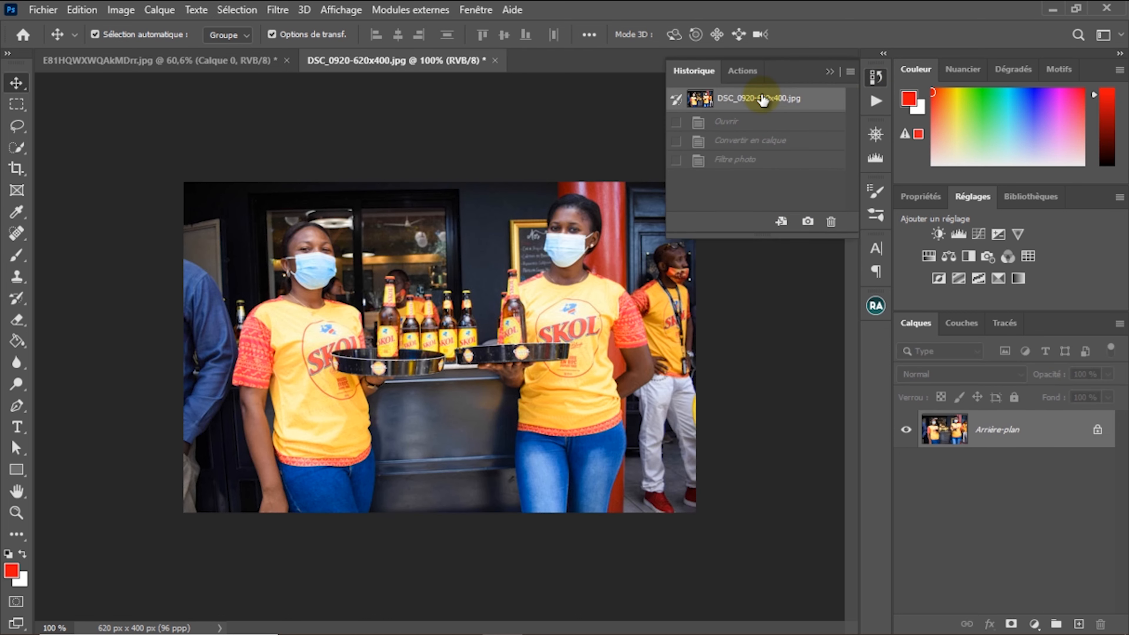
left_click(575, 119)
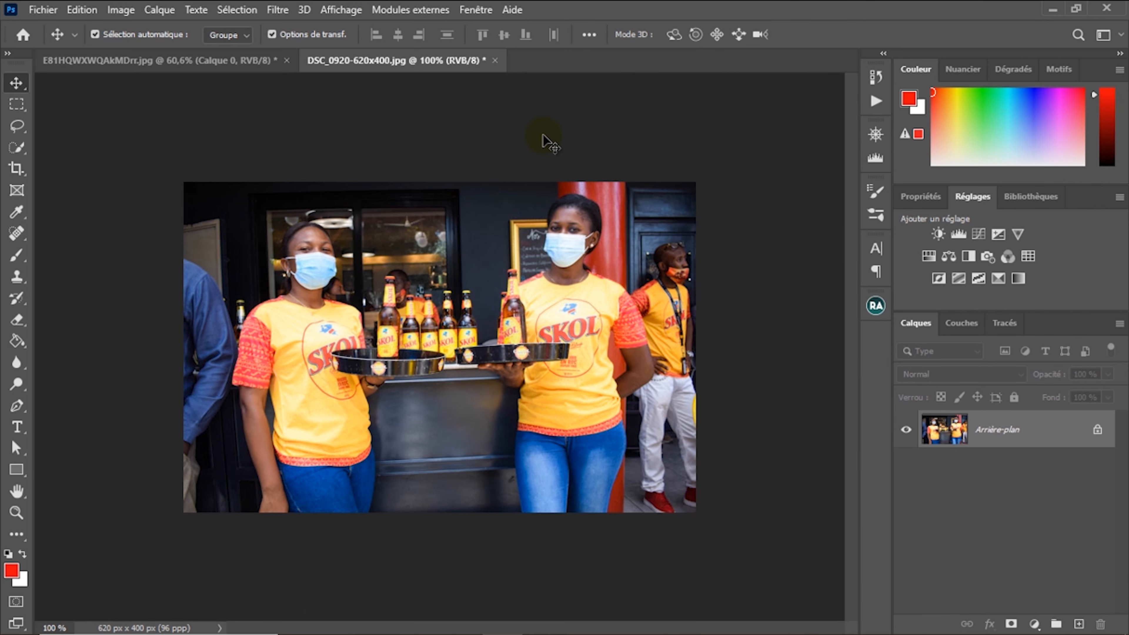
Open the image heureuse-femme from the Bureau folder and unlock its Arrière-plan layer.
left_click(44, 11)
left_click(49, 41)
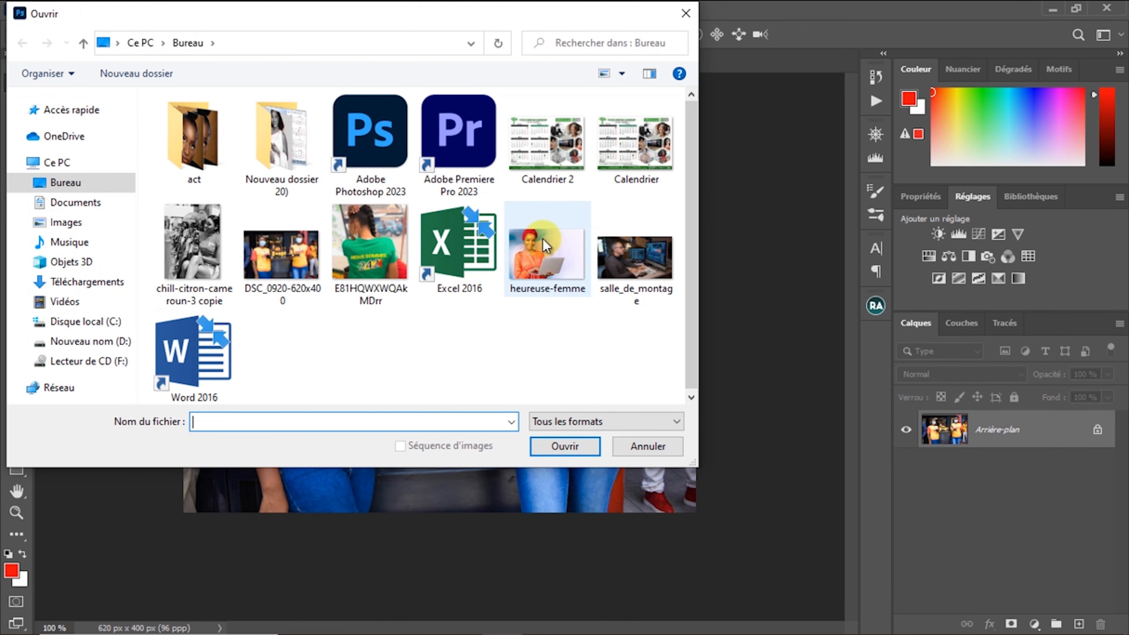
double_click(543, 239)
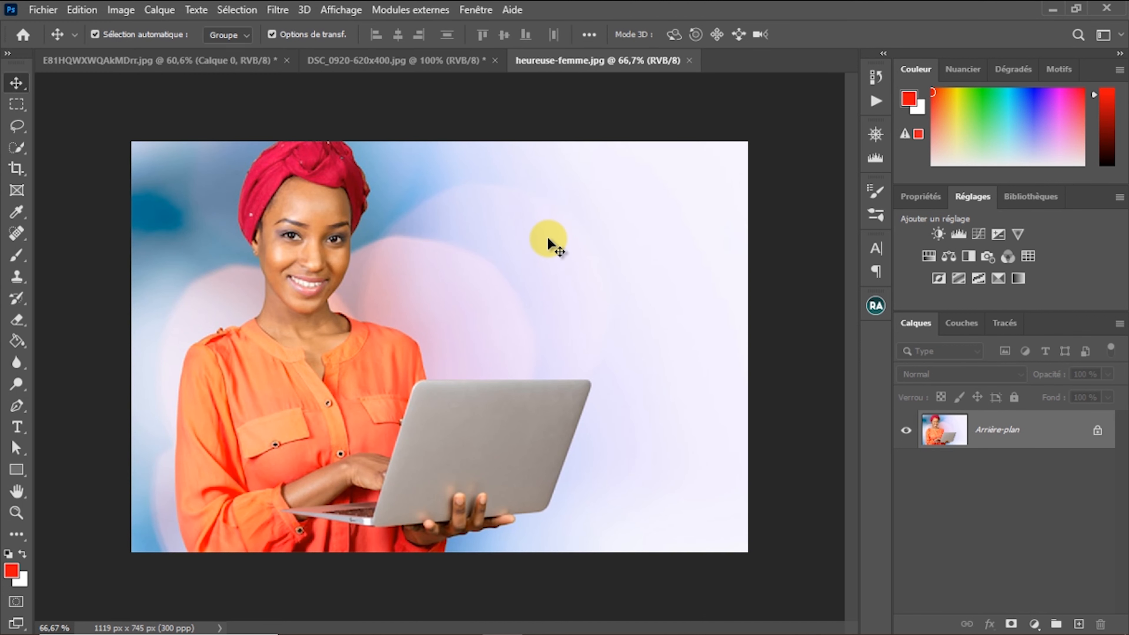
left_click(1096, 431)
scroll(649, 346, "down", 1)
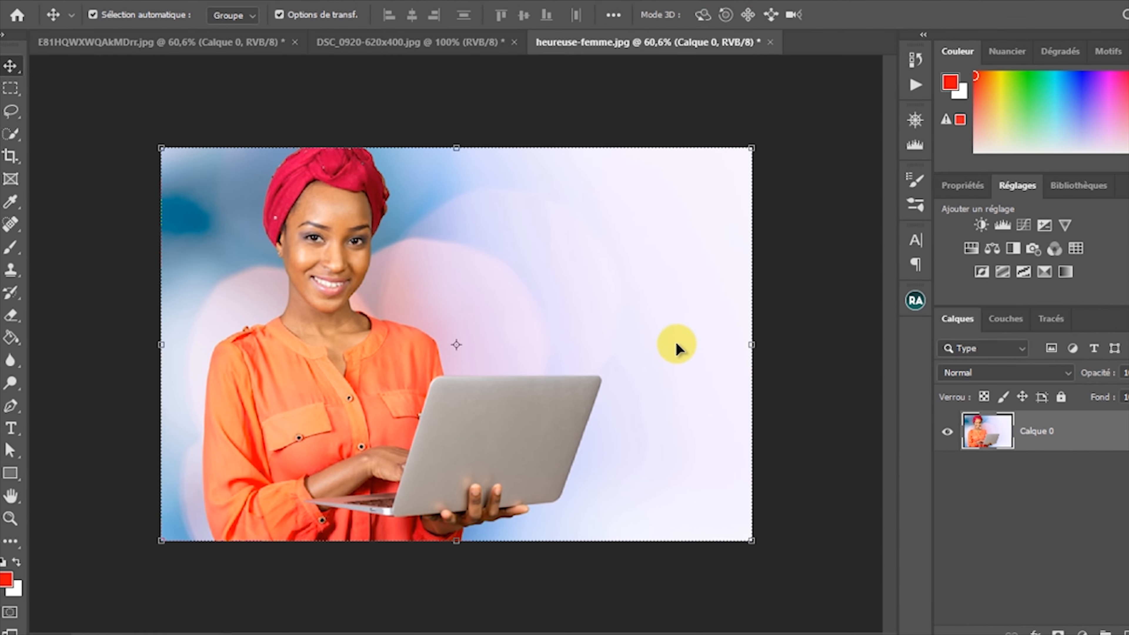
Scale Calque 0 of heureuse-femme.jpg down toward the canvas's lower-left corner, to about 347 × 231 px.
left_click(751, 147)
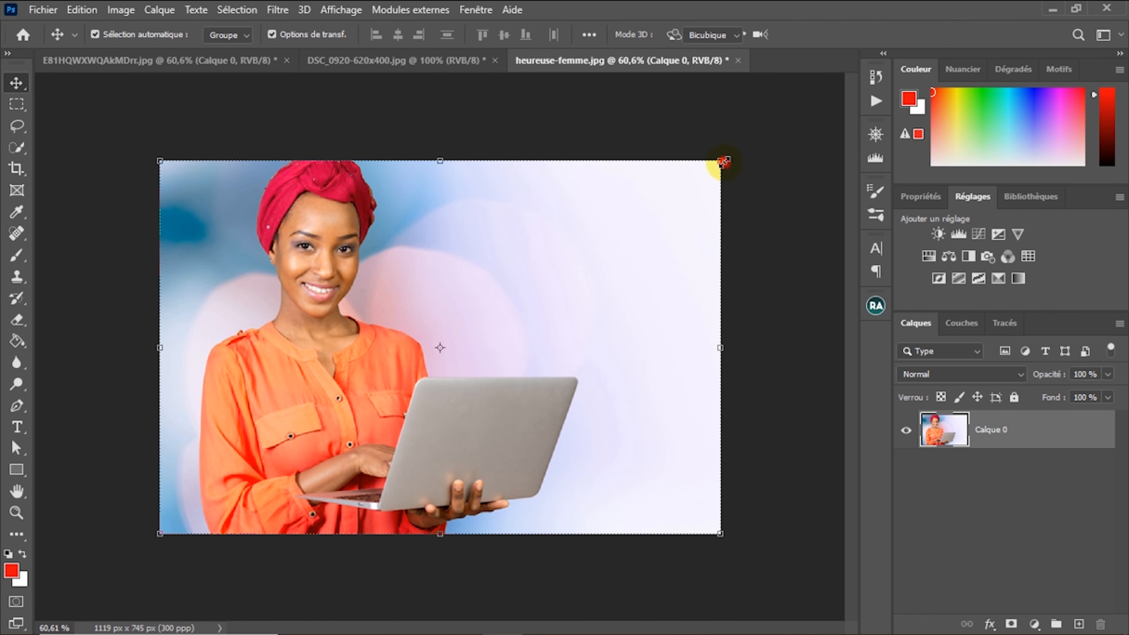
left_click(724, 161)
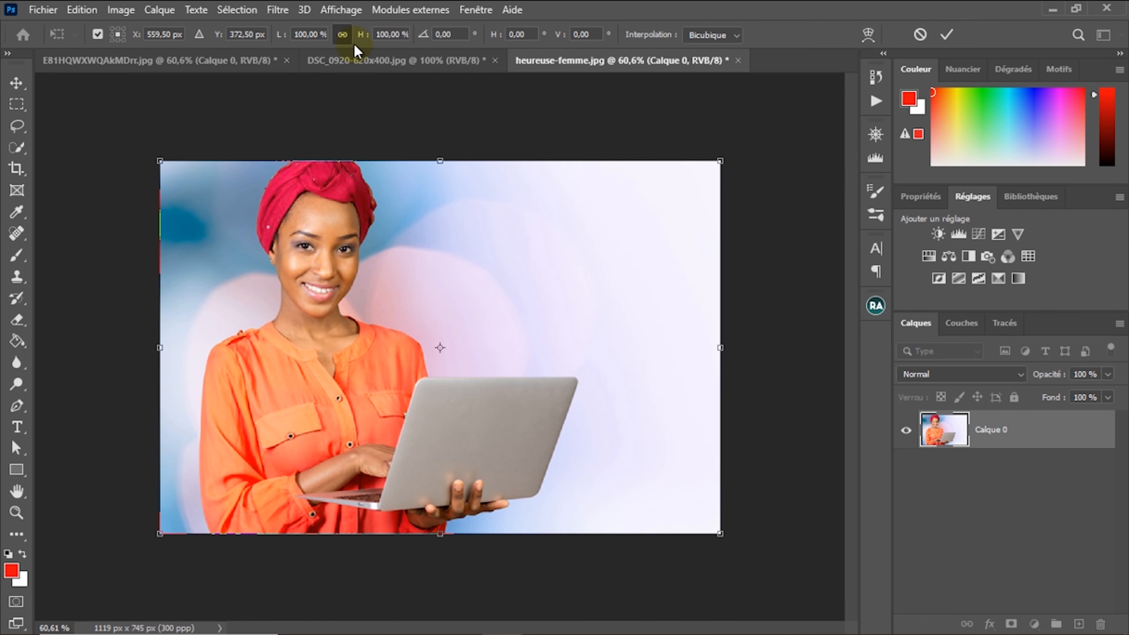
left_click(343, 39)
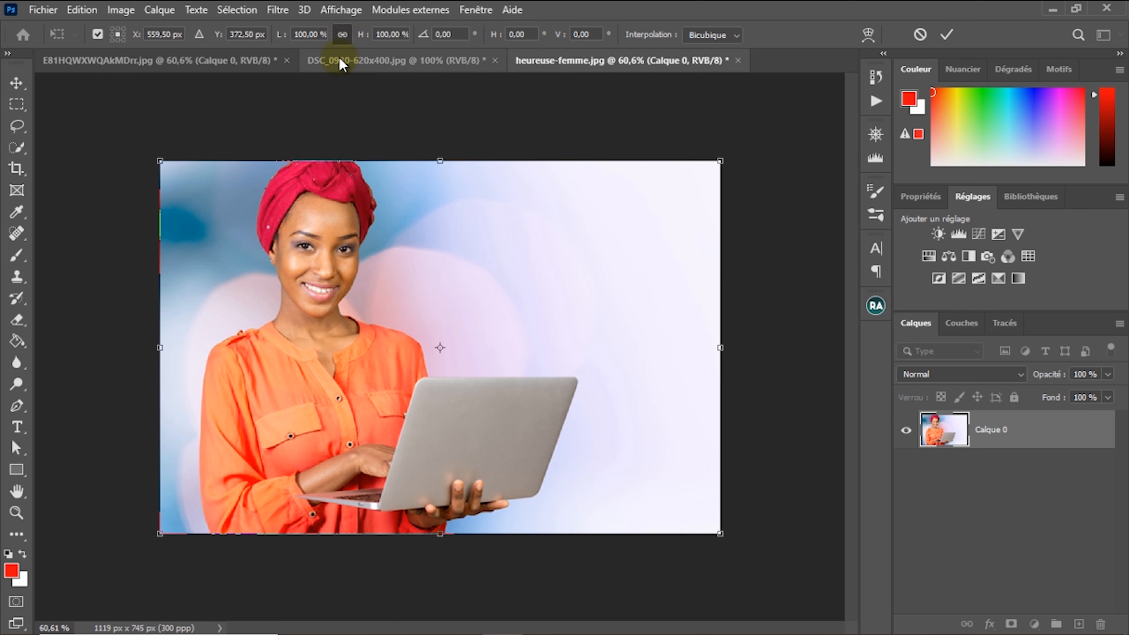
left_click(341, 40)
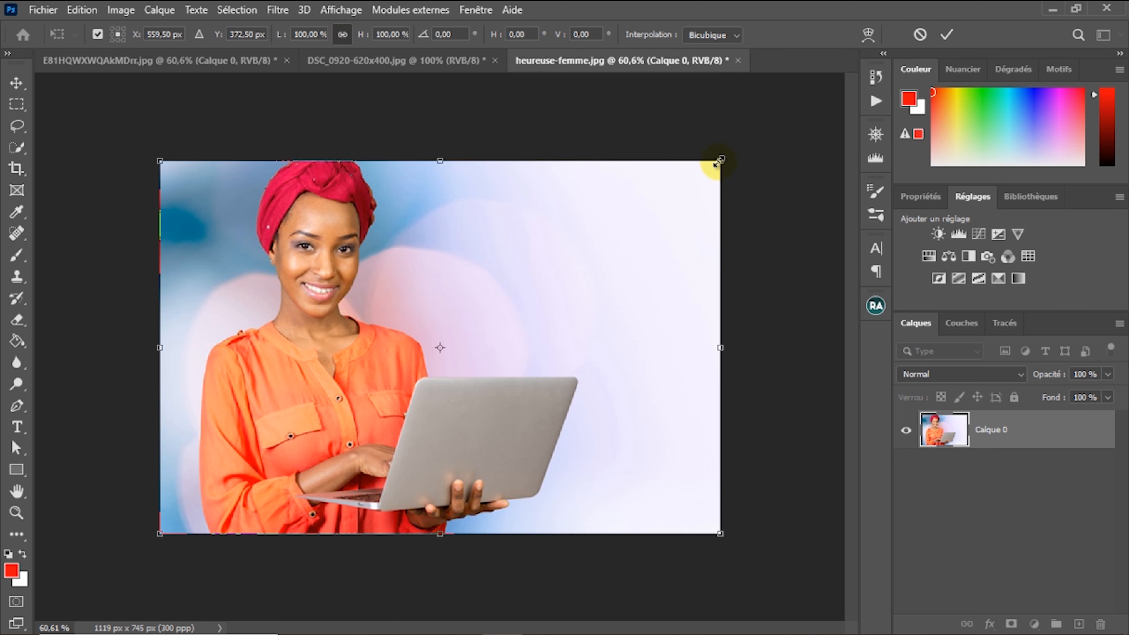
left_click_drag(722, 158, 273, 402)
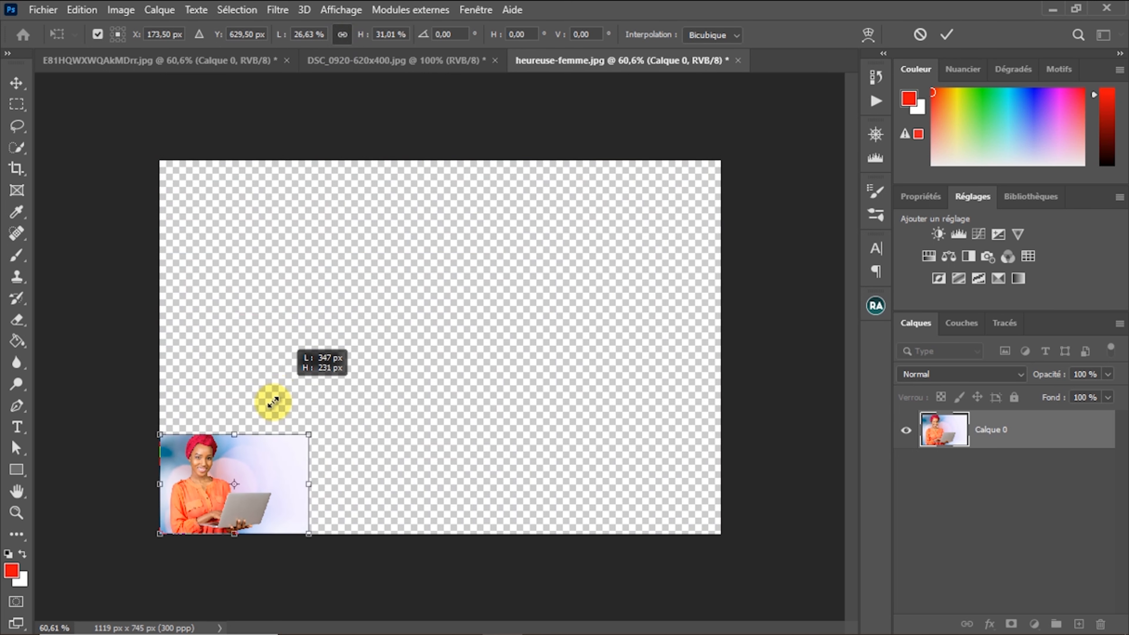
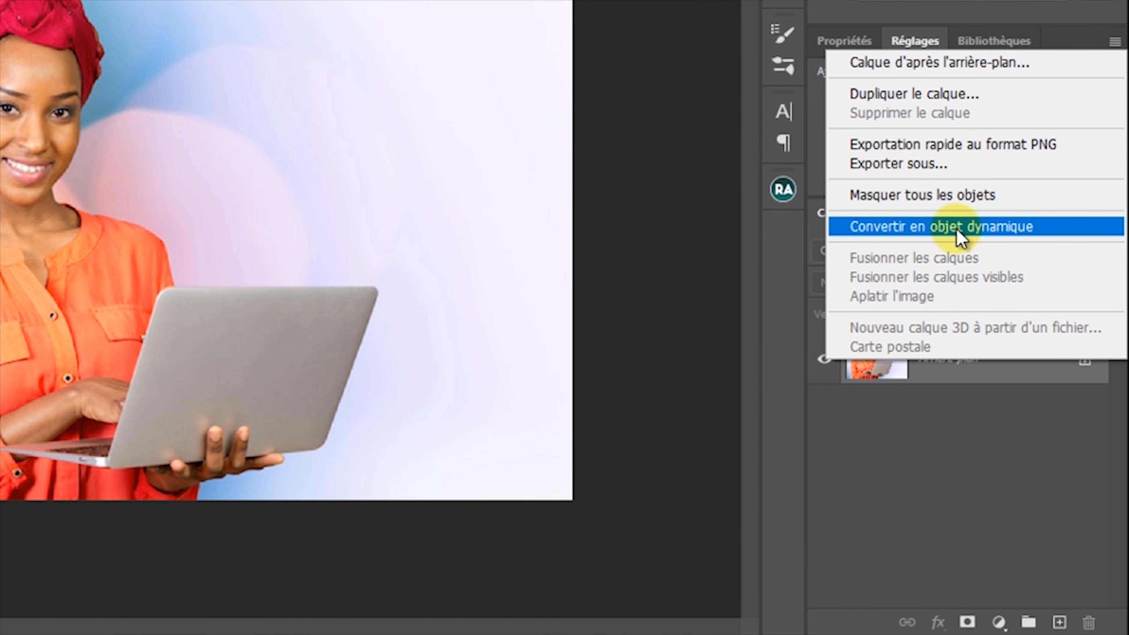
Unlock the Arrière-plan layer of heureuse-femme.jpg and convert it to a smart object (objet dynamique).
left_click(995, 435)
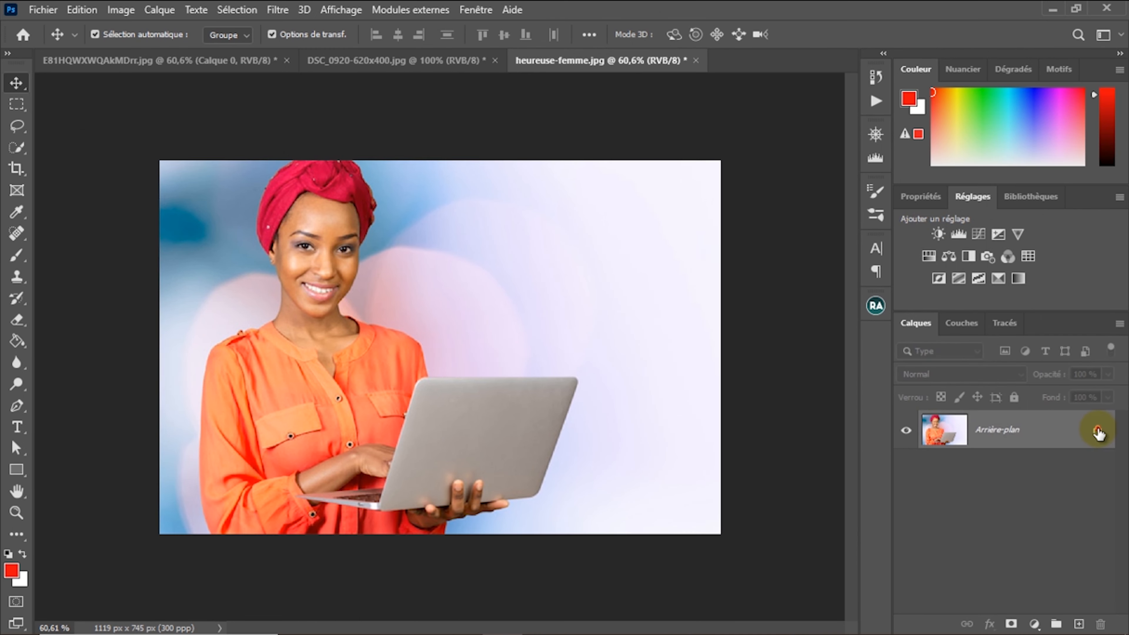
left_click(1098, 430)
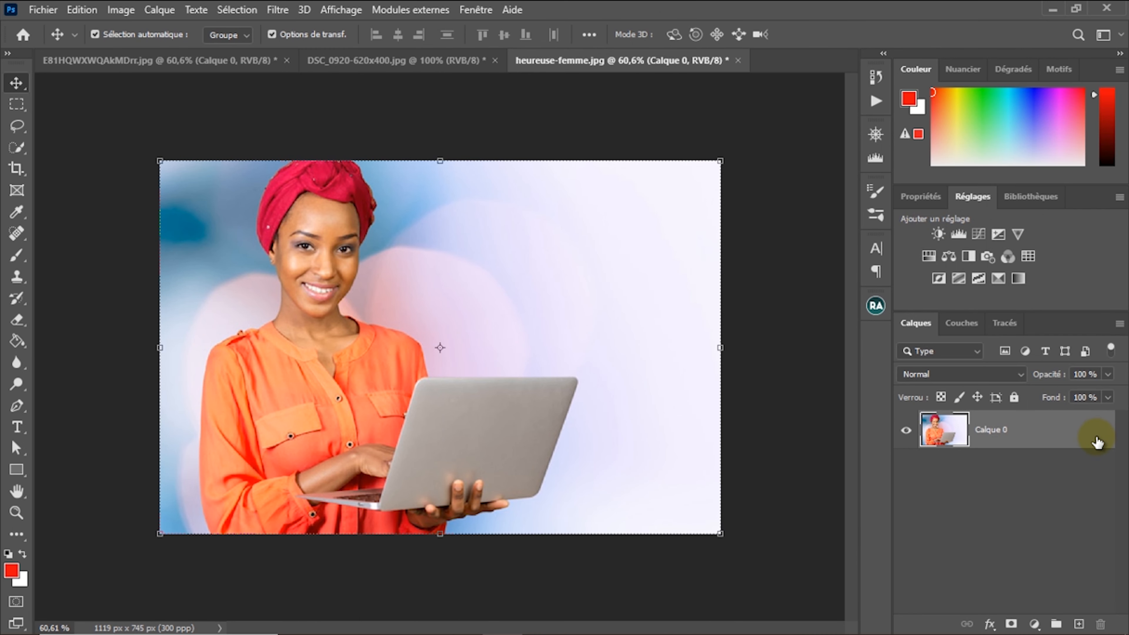
right_click(1088, 438)
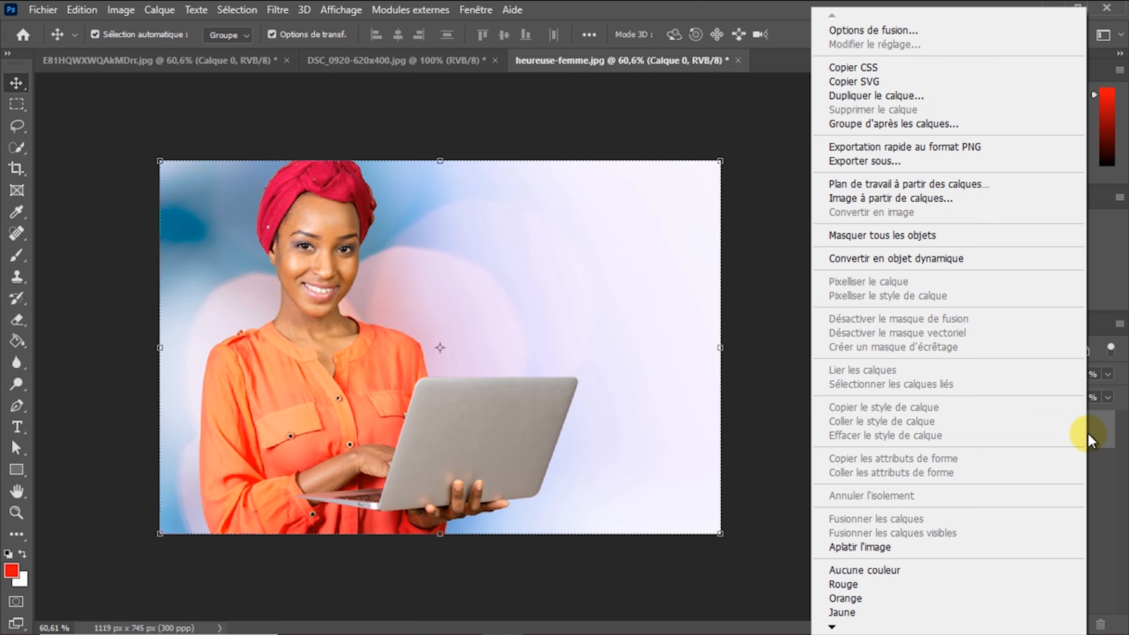
left_click(856, 258)
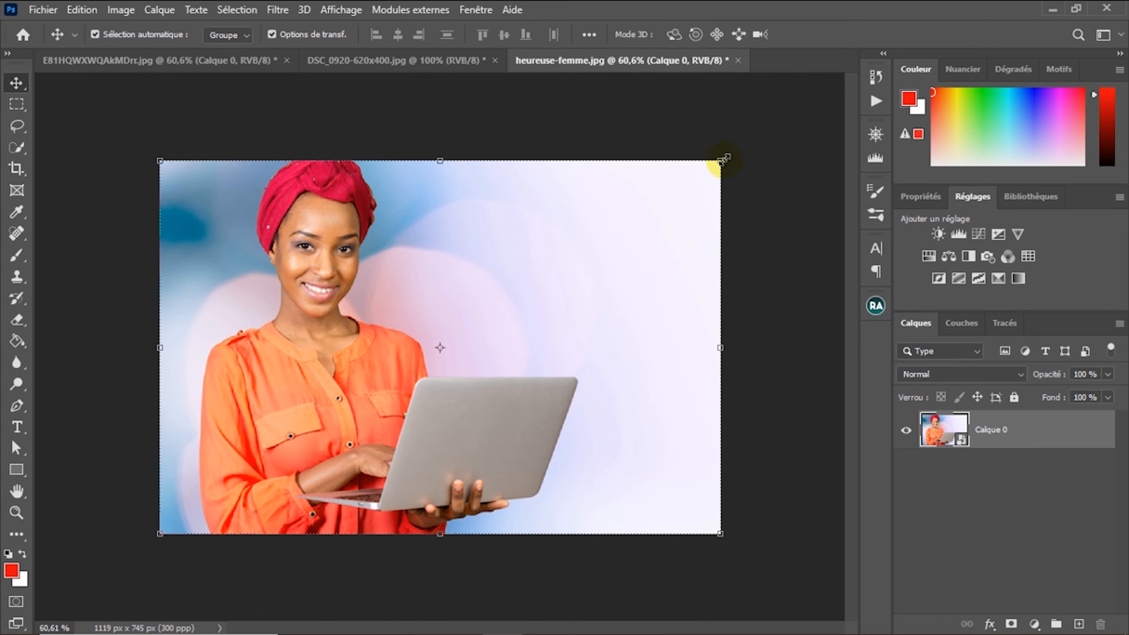
Scale the Calque 0 smart object down proportionally to about 9.25% in the canvas's lower-left corner.
left_click_drag(980, 48, 424, 387)
left_click_drag(344, 392, 211, 499)
left_click(958, 36)
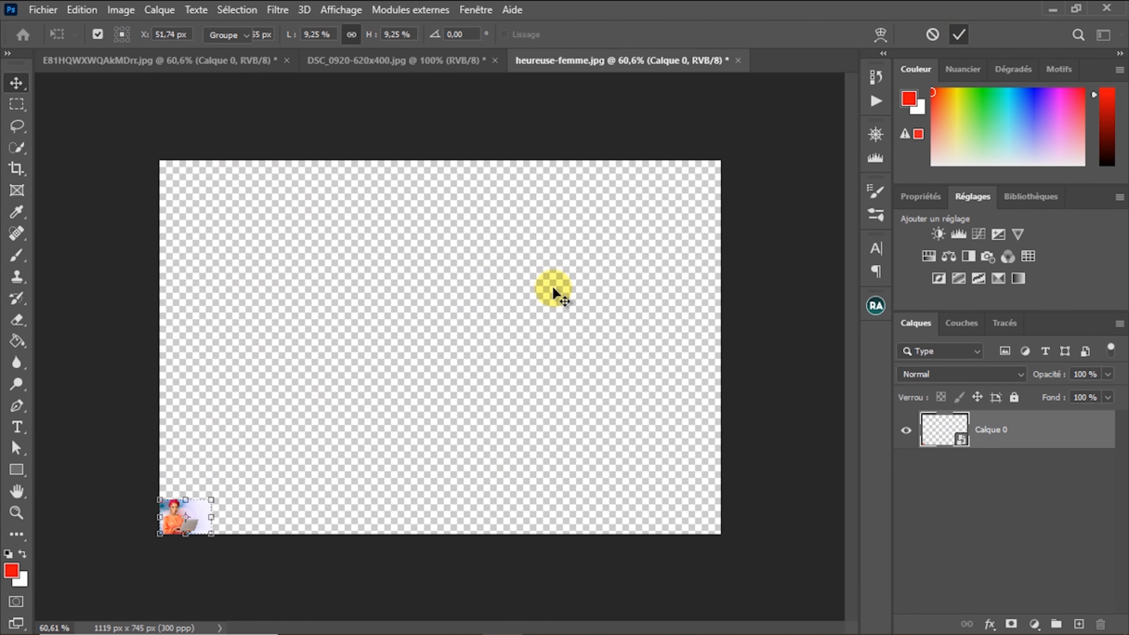
Scale the Calque 0 smart object up proportionally to about 100.31%, and shrink it again toward the canvas's lower-left corner.
left_click_drag(211, 499, 763, 219)
left_click(968, 36)
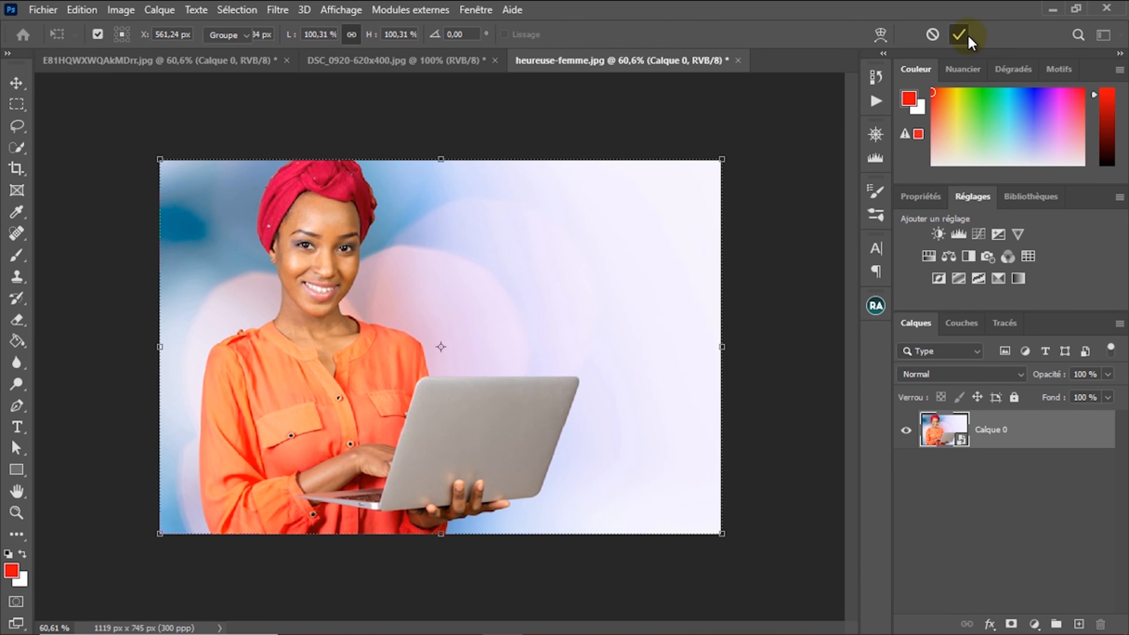
left_click_drag(721, 159, 194, 511)
left_click(959, 34)
Enlarge the Calque 0 smart object proportionally to about 100.22% so it fills the canvas, and deselect the layer.
left_click_drag(194, 511, 767, 226)
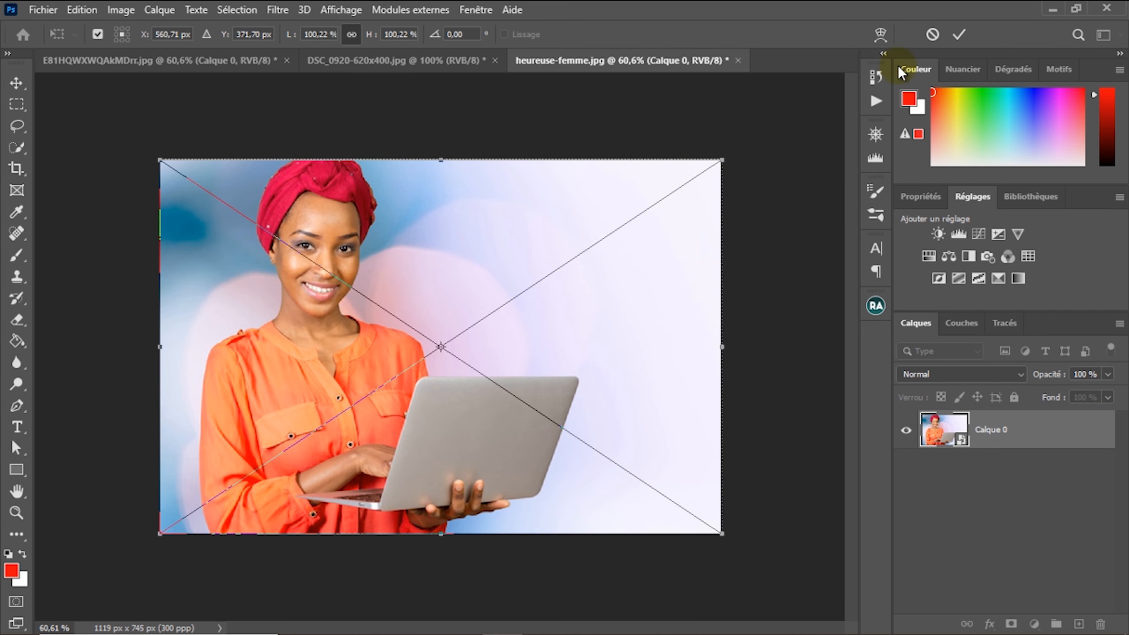
left_click(961, 35)
left_click(723, 161)
left_click_drag(718, 167, 756, 211)
left_click(959, 34)
left_click(959, 35)
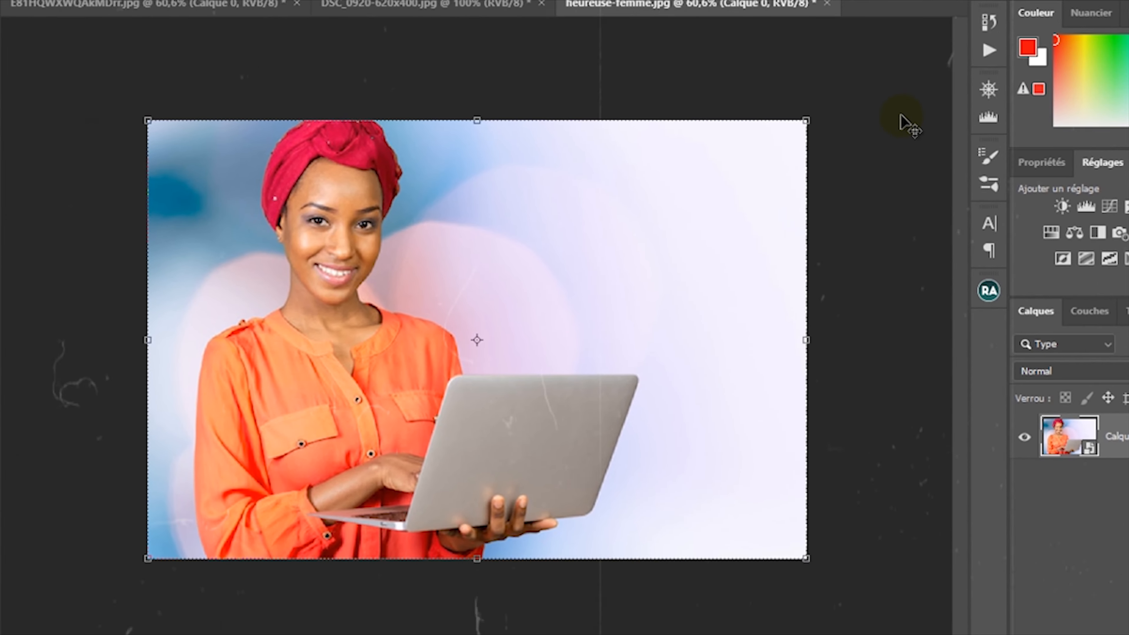
left_click(452, 92)
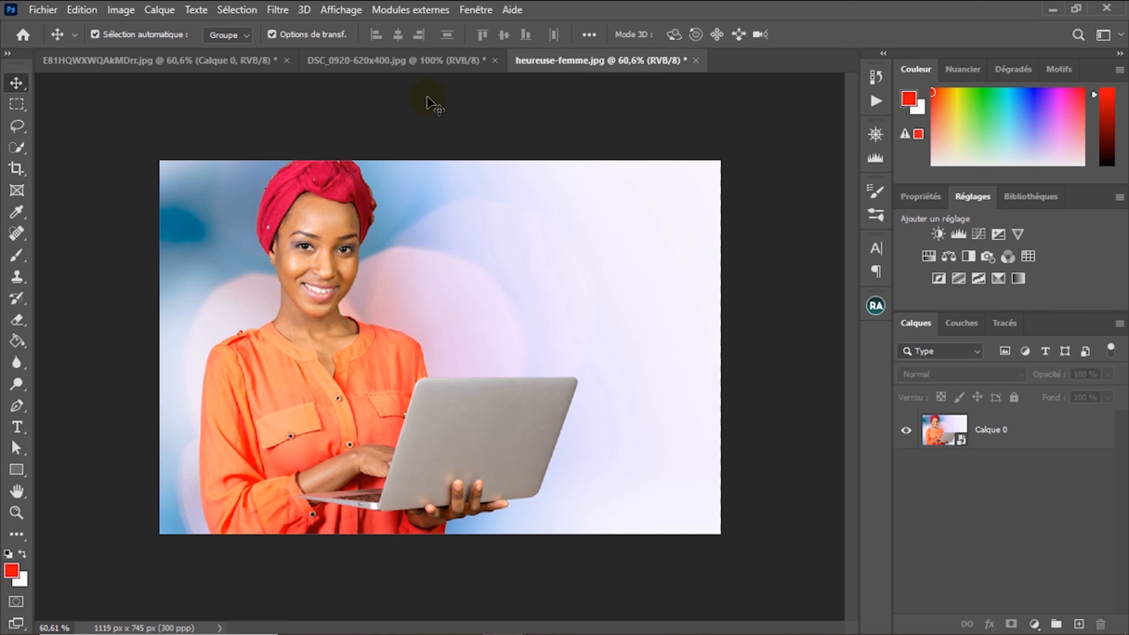
Open the image Calendrier 2 from the Bureau folder and fit the whole calendar in view.
left_click(52, 8)
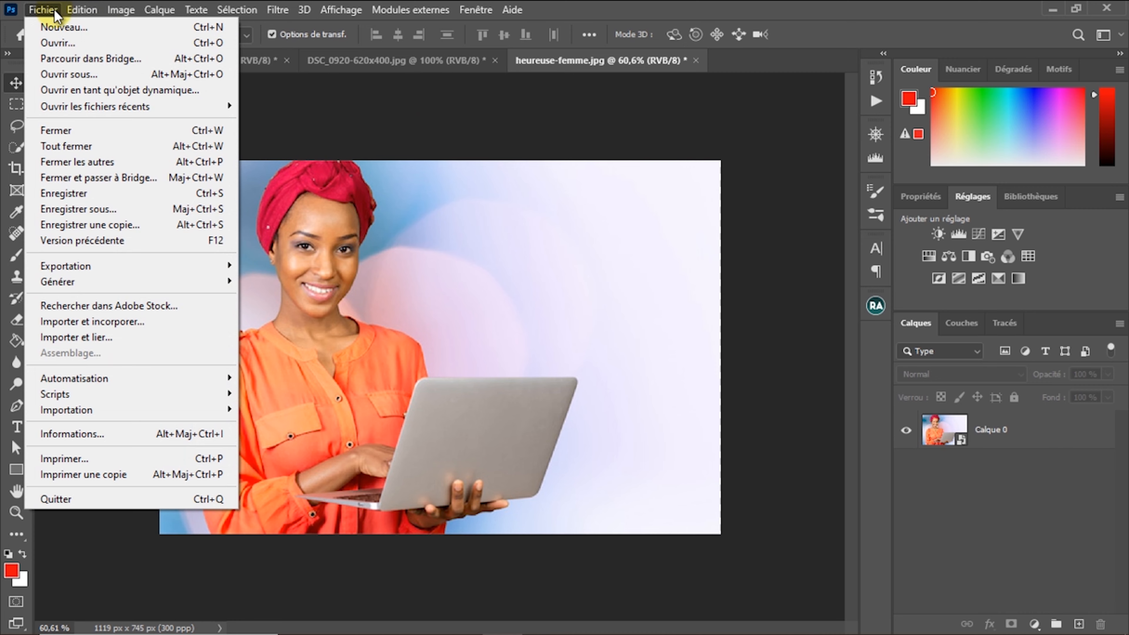
left_click(57, 43)
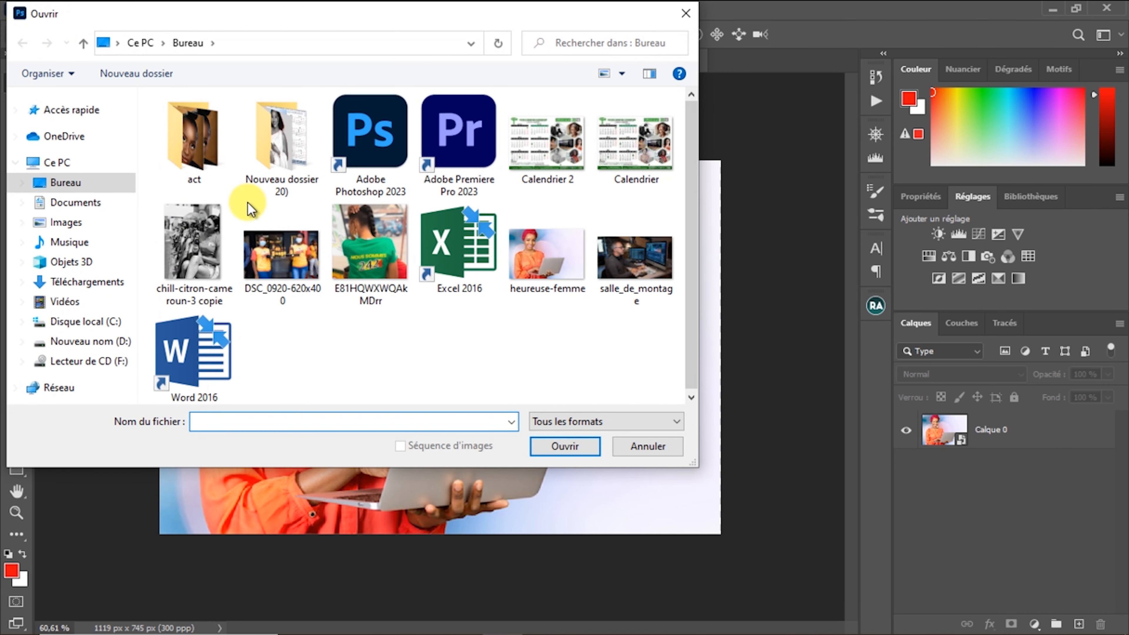
double_click(531, 138)
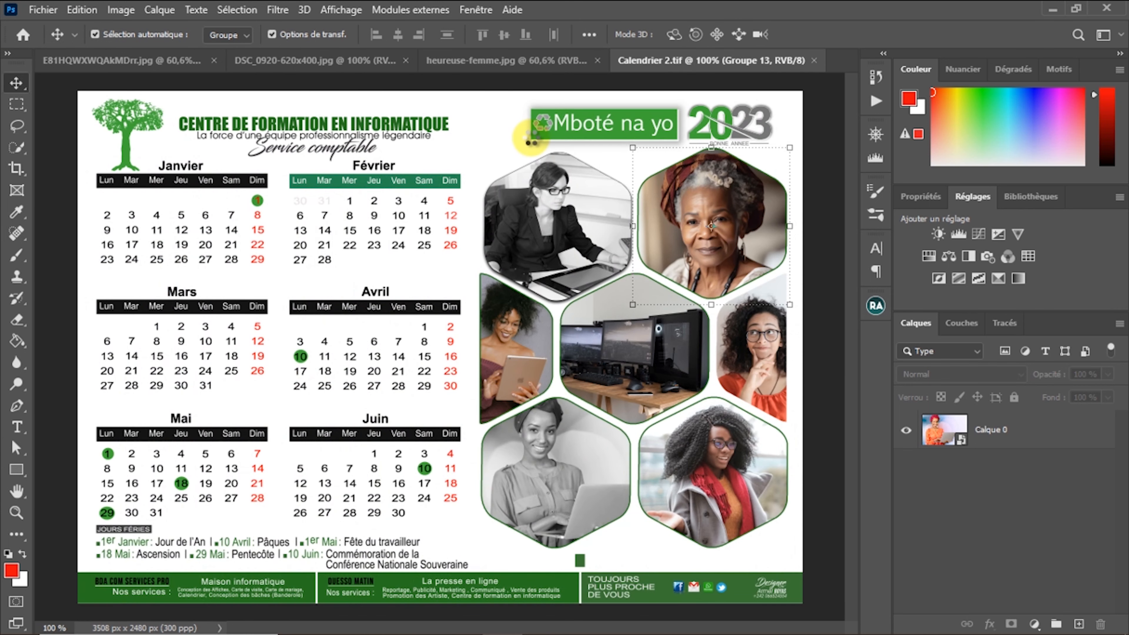
scroll(532, 140, "down", 3)
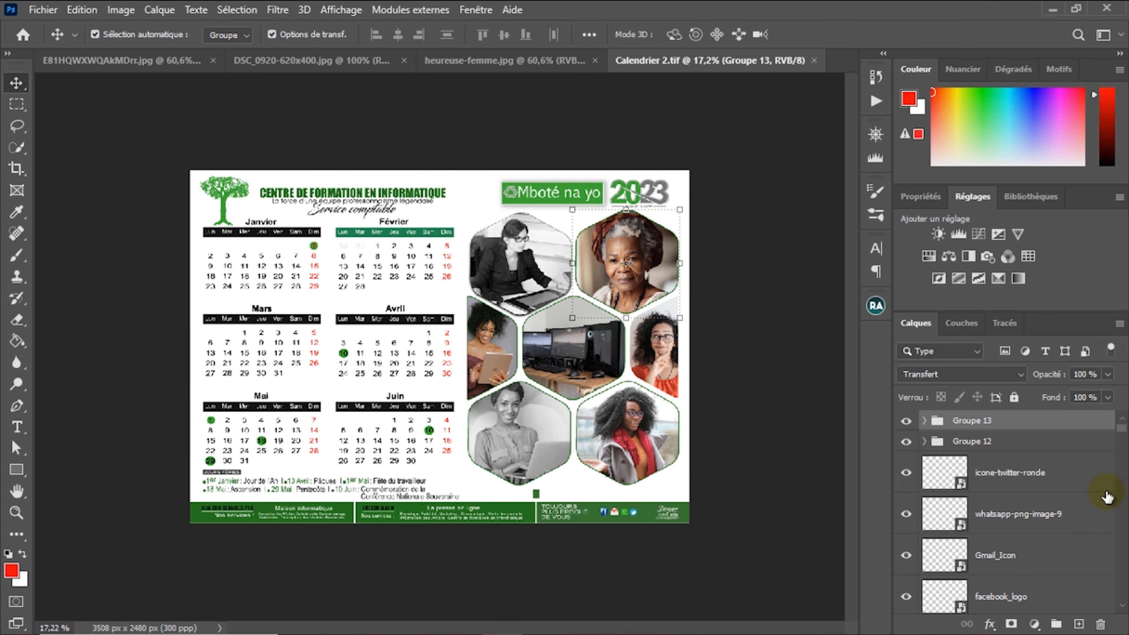
Look through the calendar's layer stack and select the group Groupe 11 copie 4.
scroll(1115, 454, "down", 10)
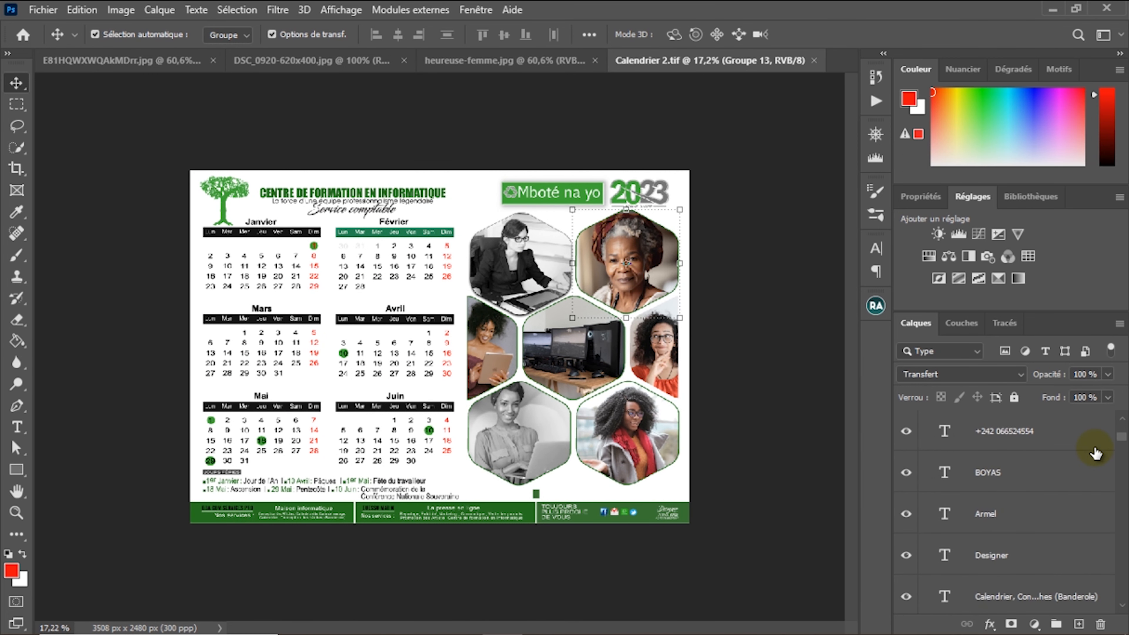
scroll(1096, 453, "down", 8)
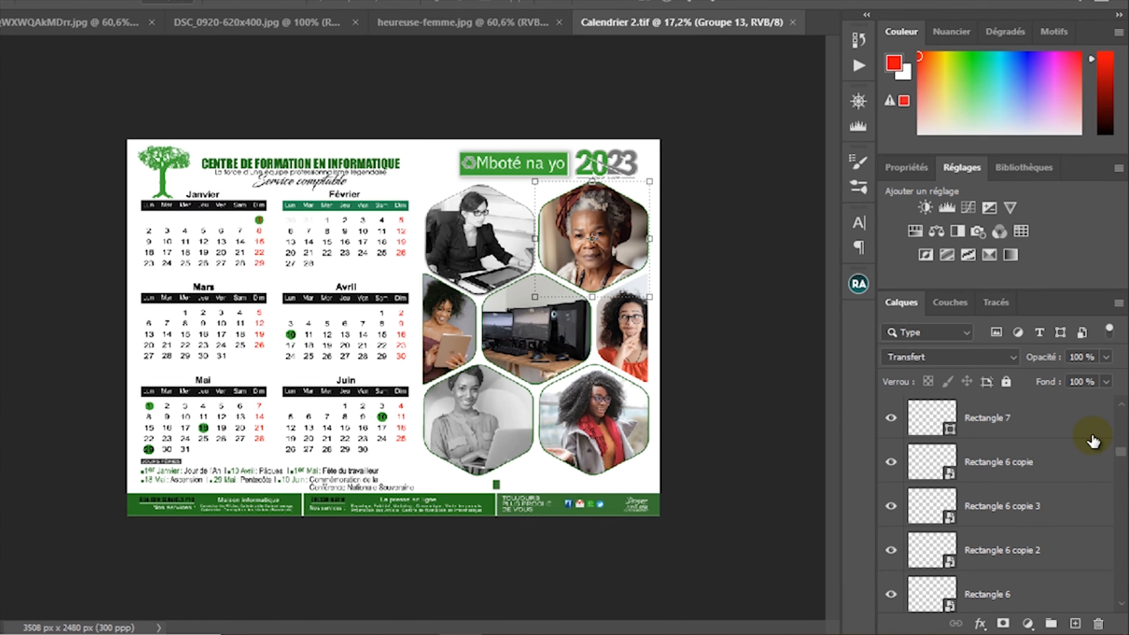
scroll(1093, 441, "down", 3)
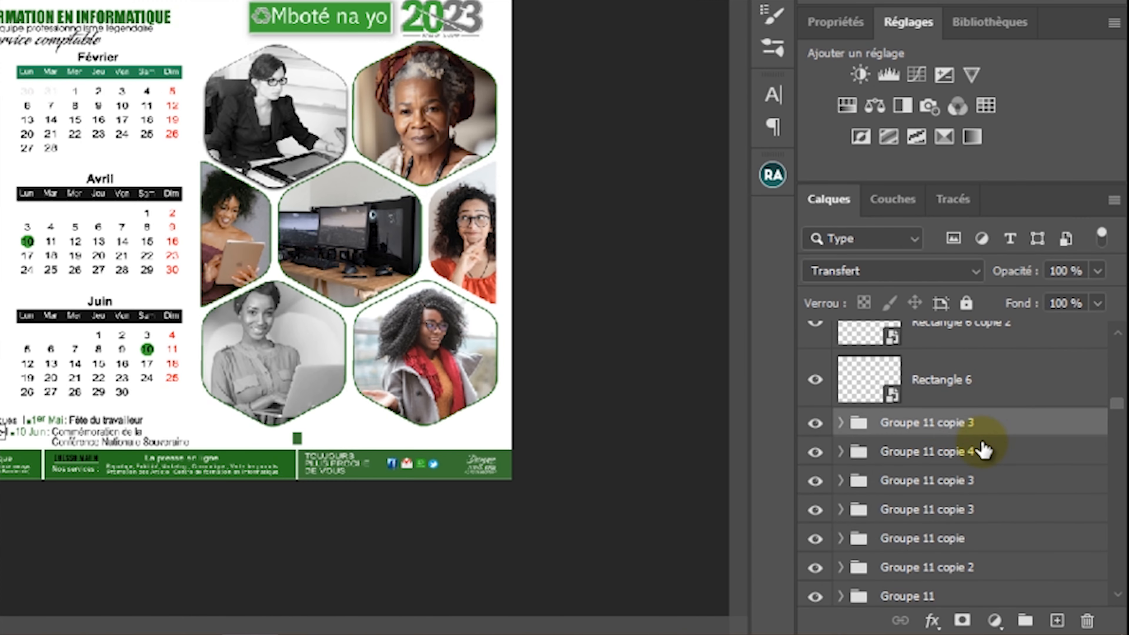
left_click(983, 450)
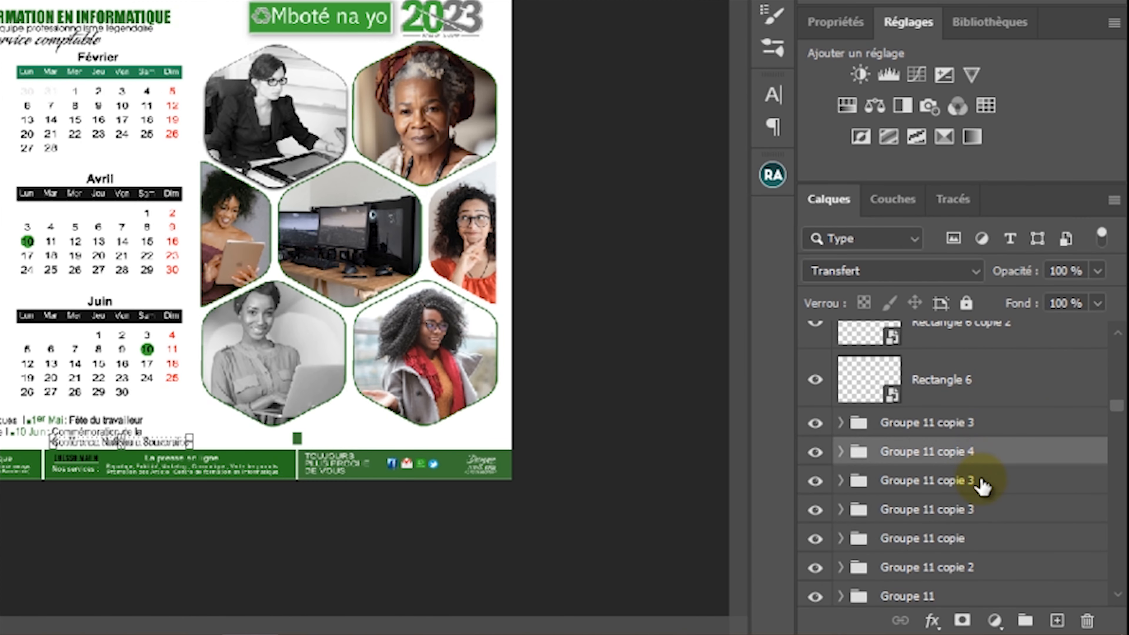
scroll(980, 484, "down", 1)
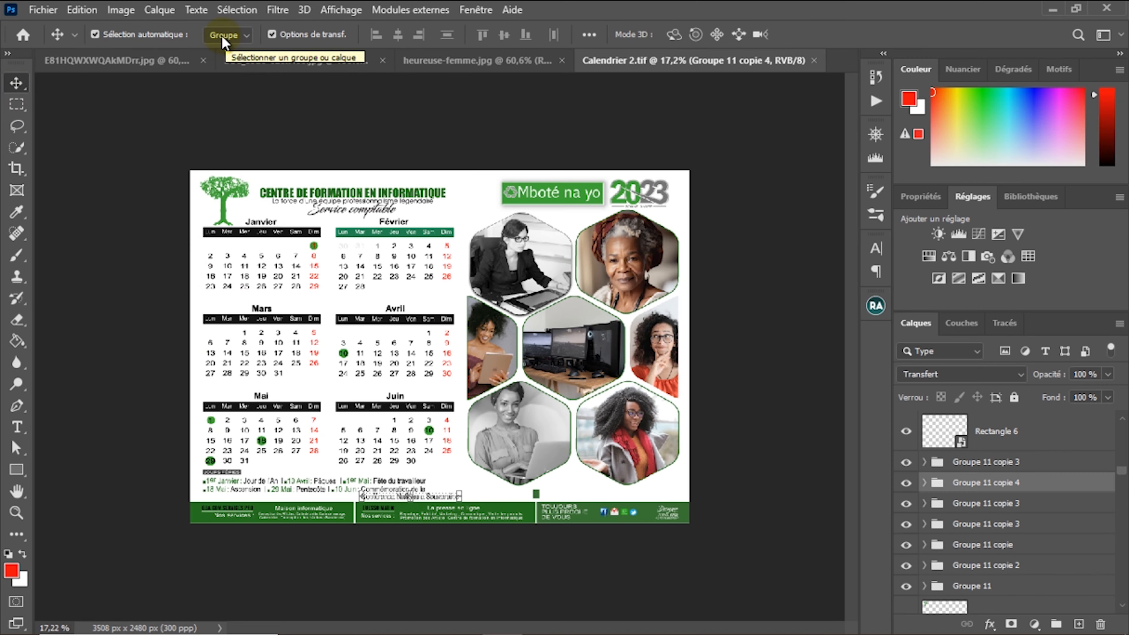
Select in turn the groups under the elderly woman's portrait, the workstation photo and the red-scarf photo, directly on the canvas.
left_click(621, 251)
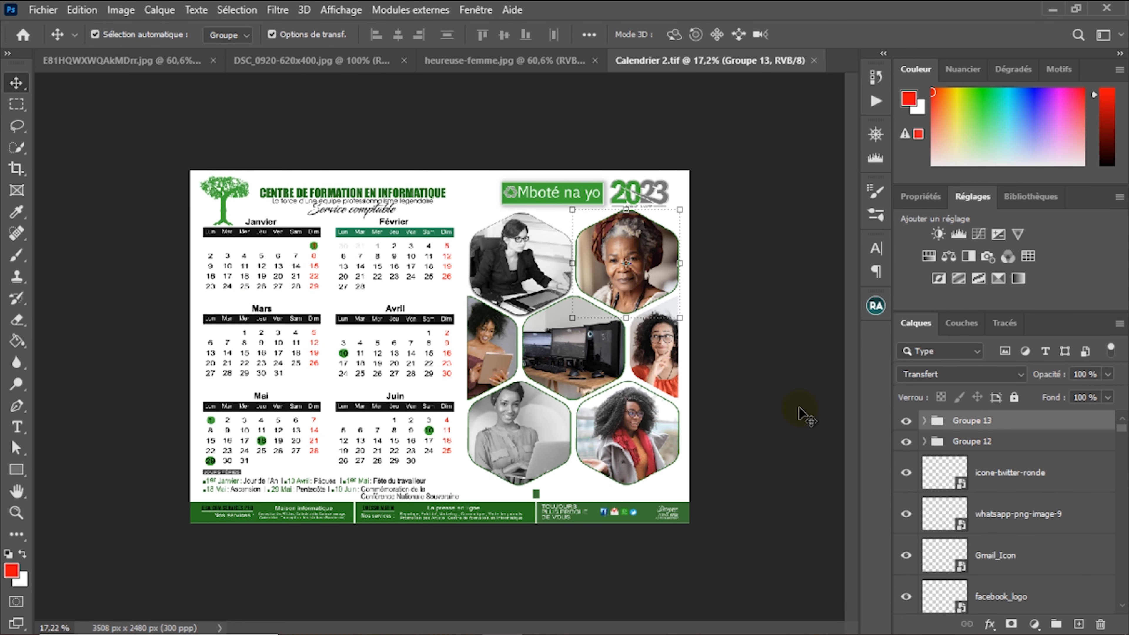
left_click(580, 351)
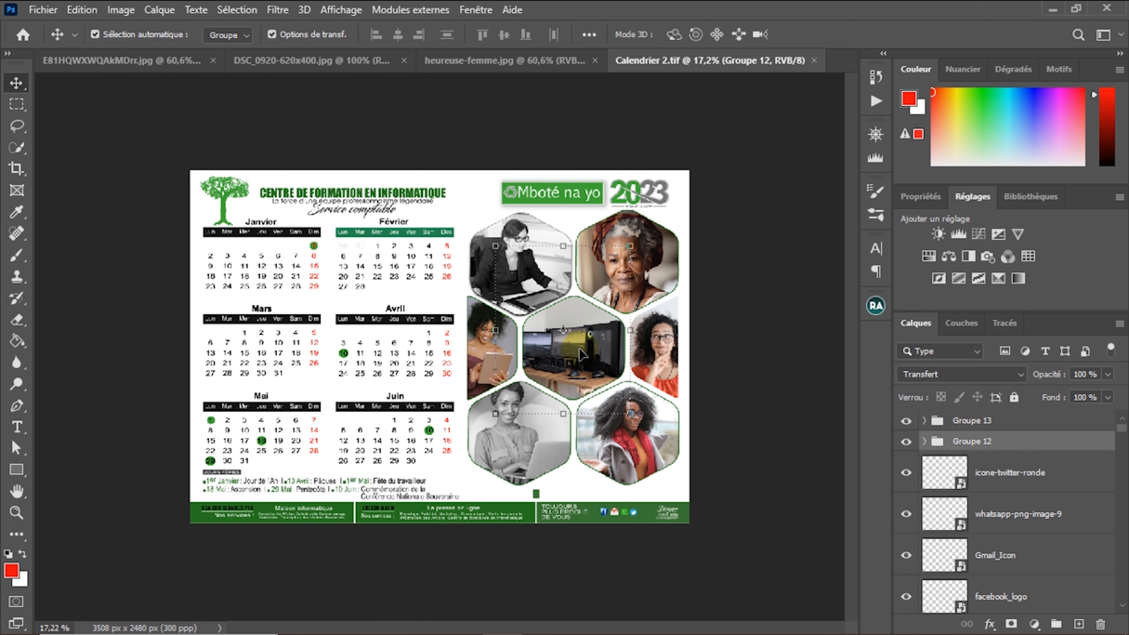
left_click(652, 449)
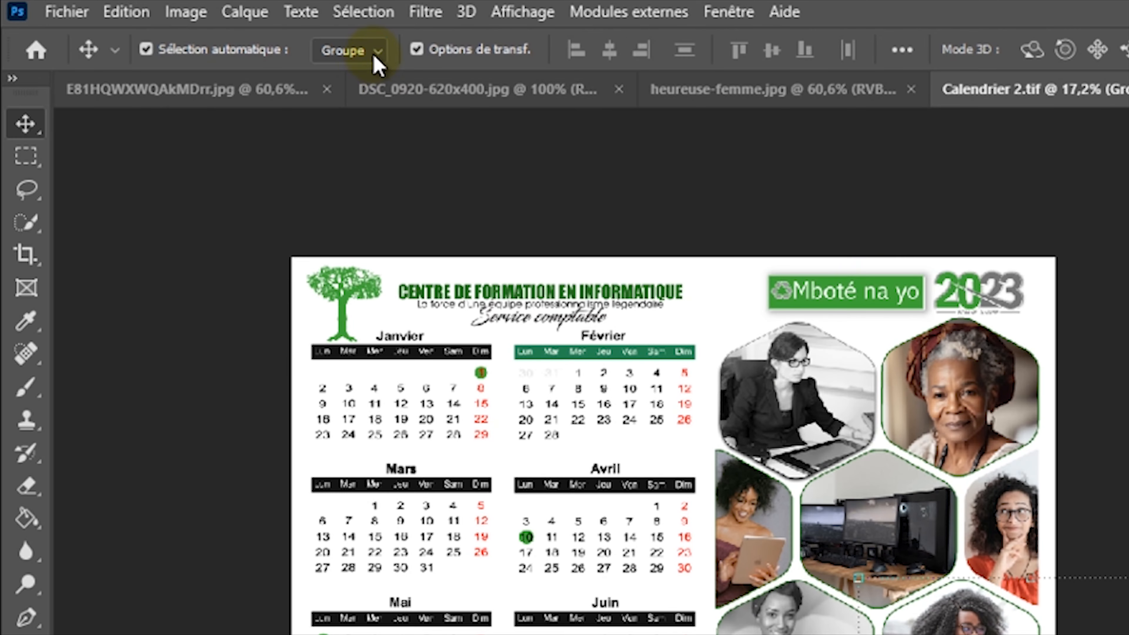
Set the Move tool's automatic selection to Calque and select the elderly woman's portrait layer 00001 on the canvas.
left_click(245, 35)
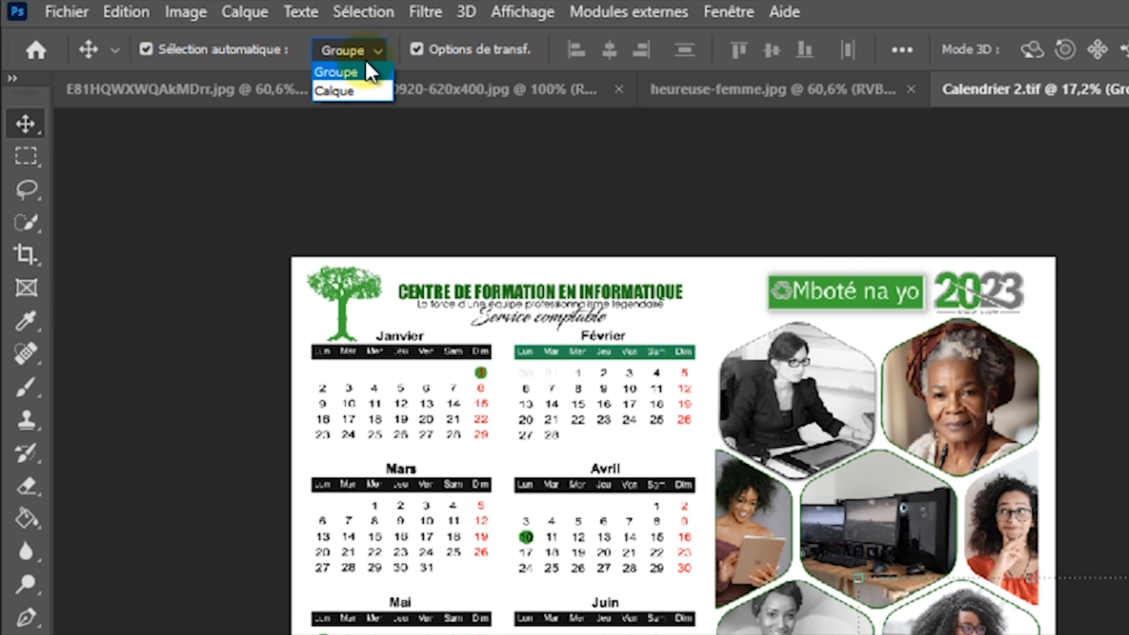
left_click(340, 91)
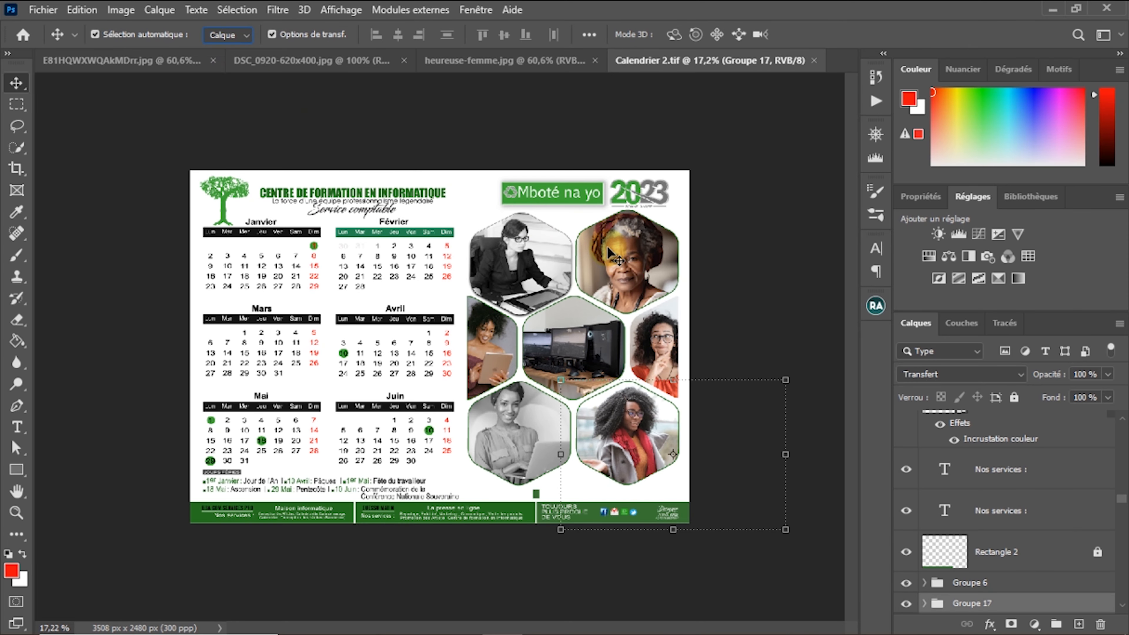
left_click(606, 246)
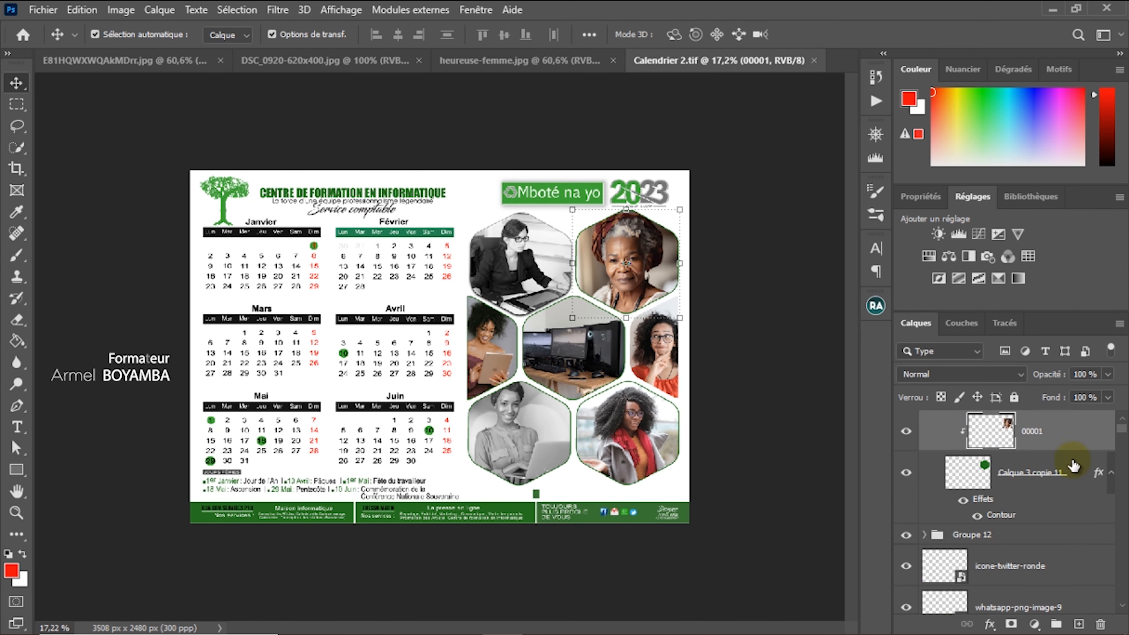
scroll(1070, 467, "up", 1)
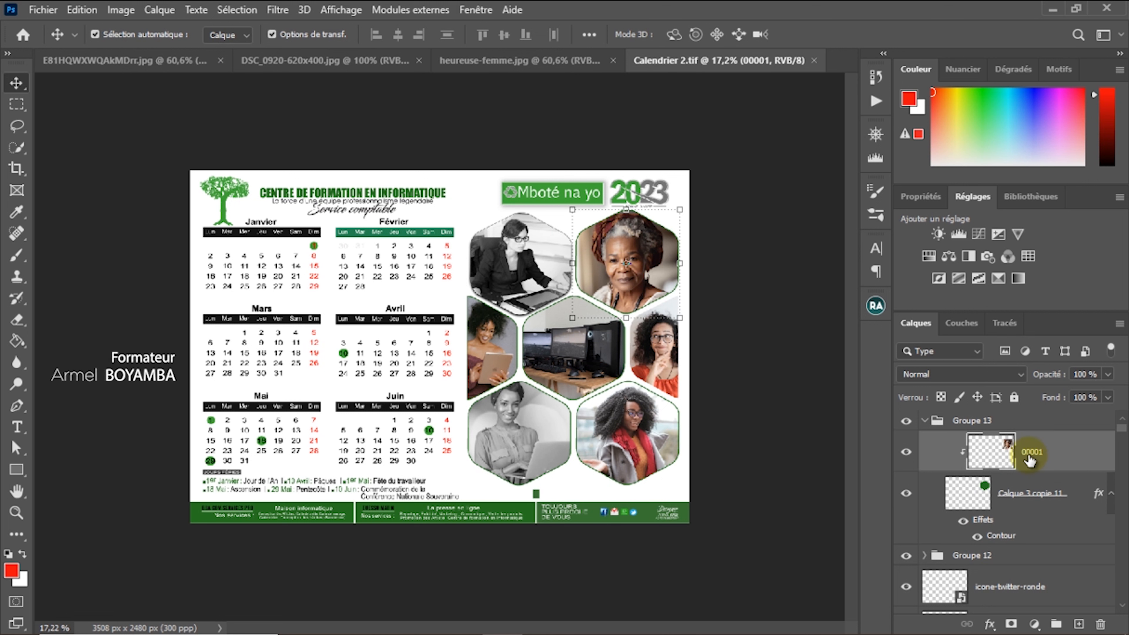
Collapse Groupe 13, reselect the portrait layer 00001 from the canvas, and toggle its visibility off and on.
left_click(925, 420)
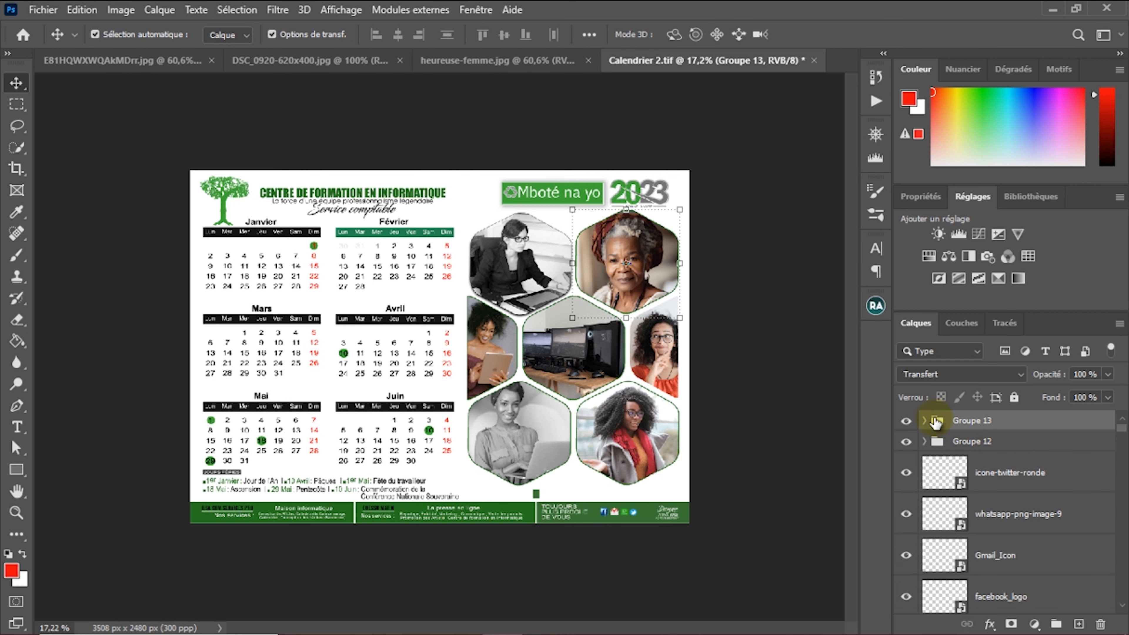
left_click(645, 255)
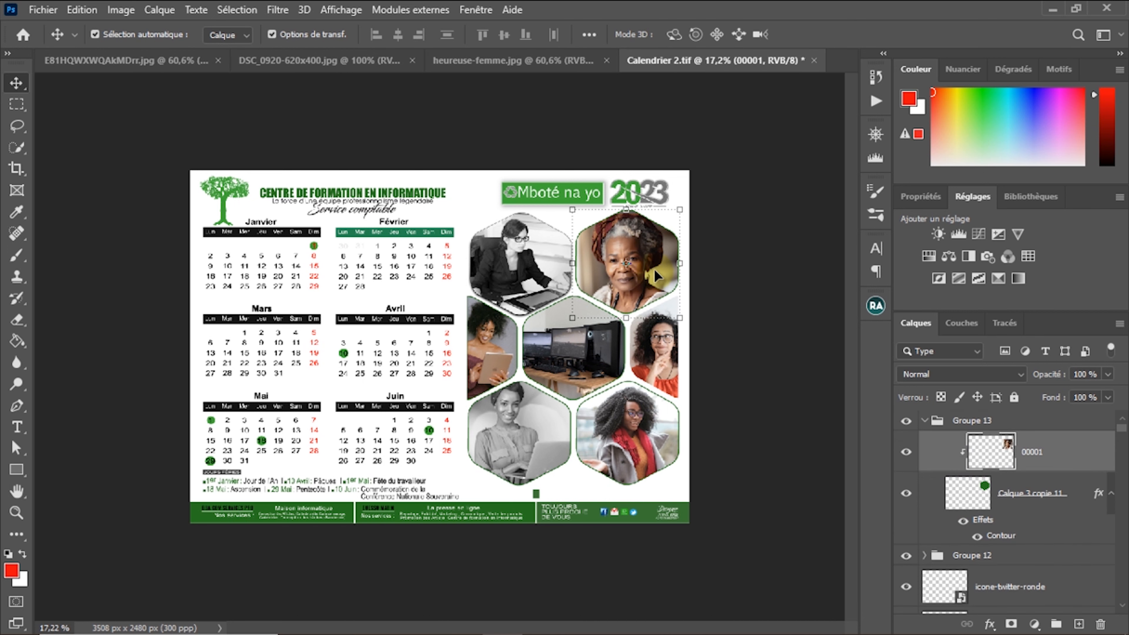
left_click(906, 453)
left_click(906, 453)
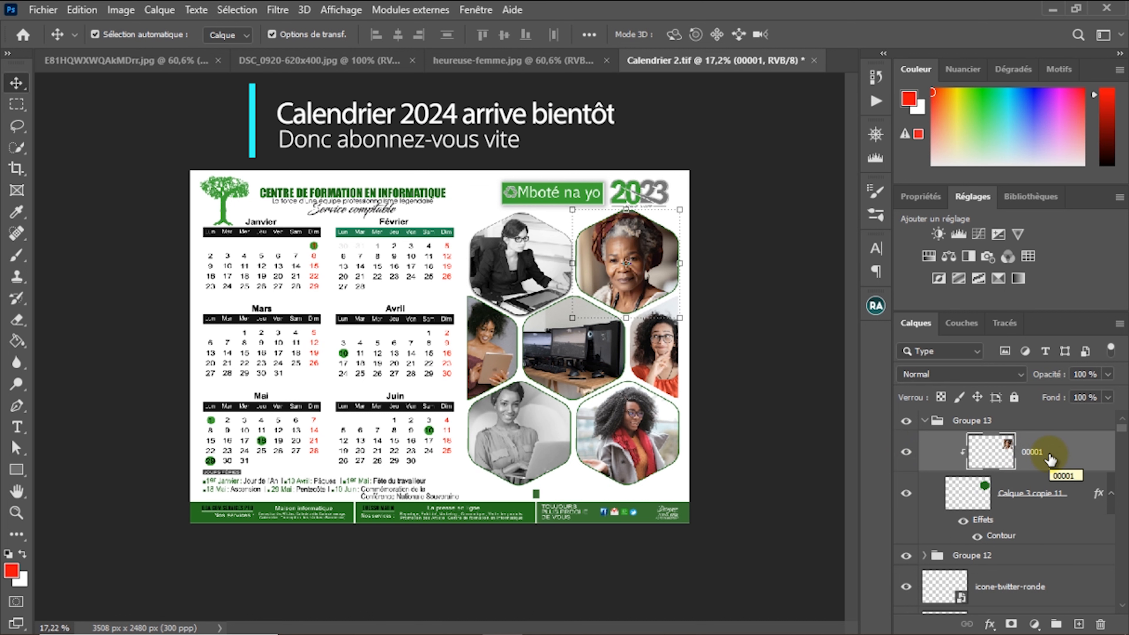
Select the black-and-white secretary photo on the canvas and examine its layer in Groupe 6.
left_click(520, 257)
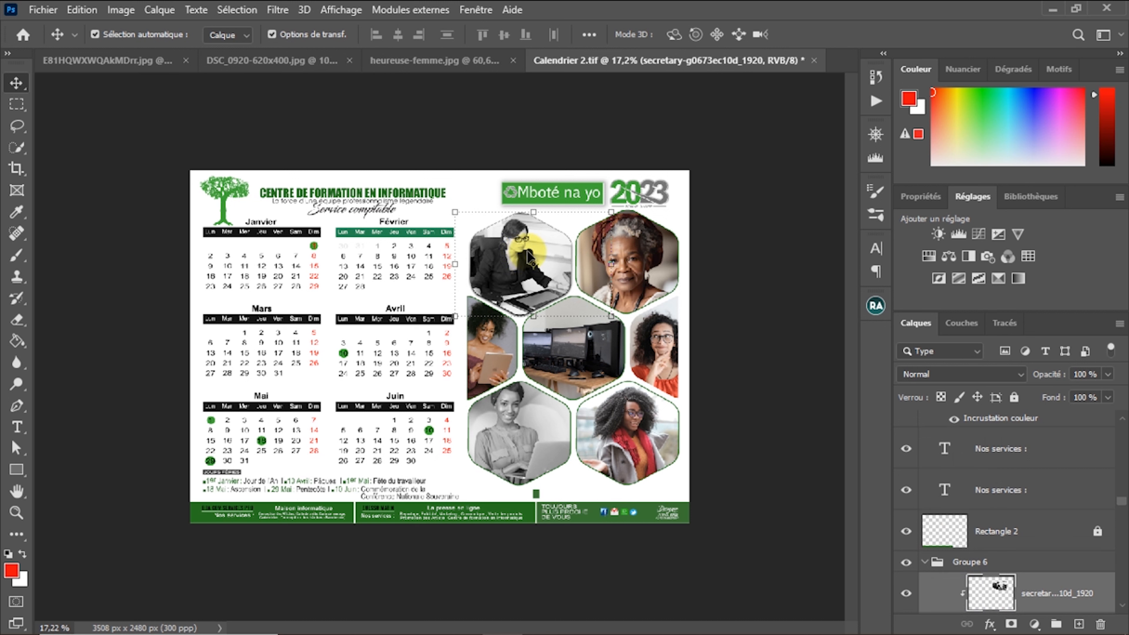
scroll(1025, 529, "down", 1)
scroll(1026, 529, "down", 1)
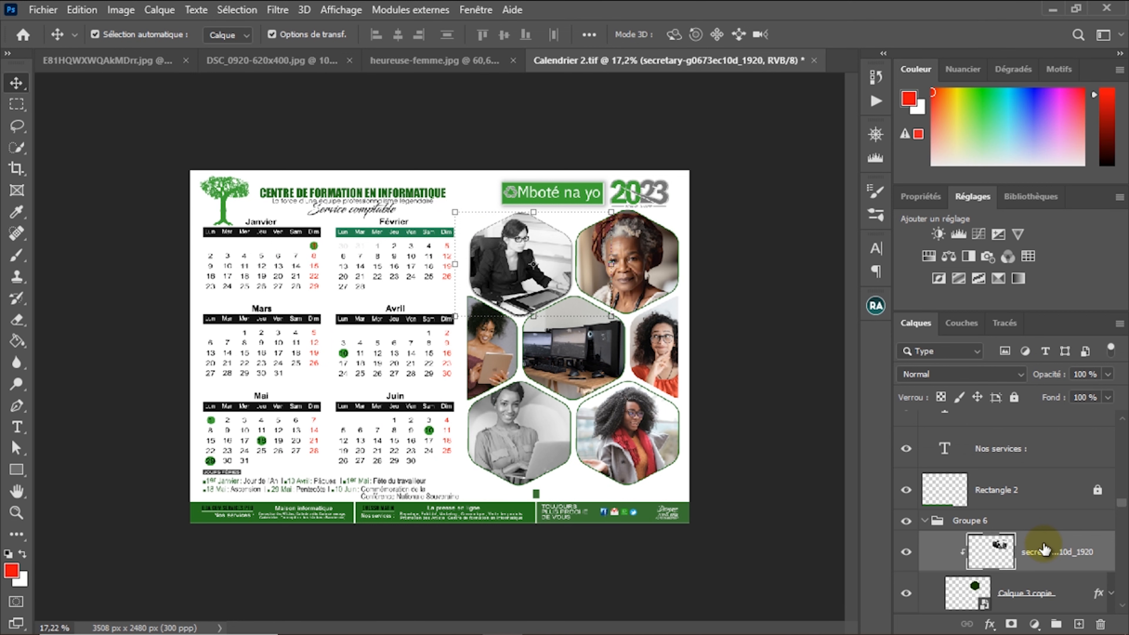
Select the smart object of the woman with the laptop in Groupe 16 and toggle its smart filters off and on.
left_click(508, 431)
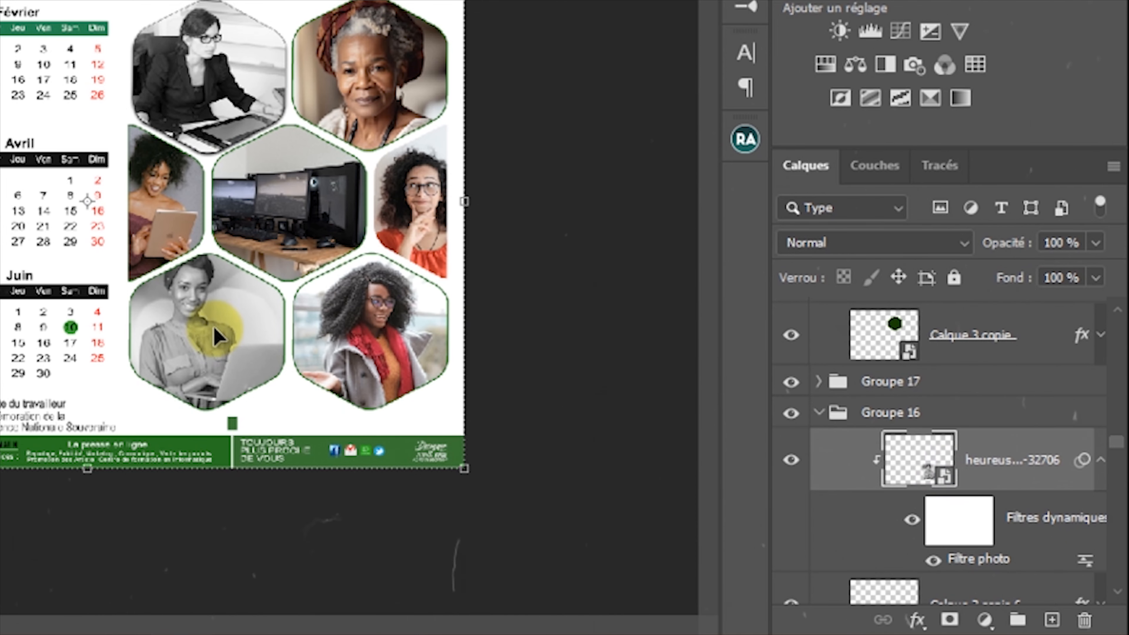
left_click(910, 524)
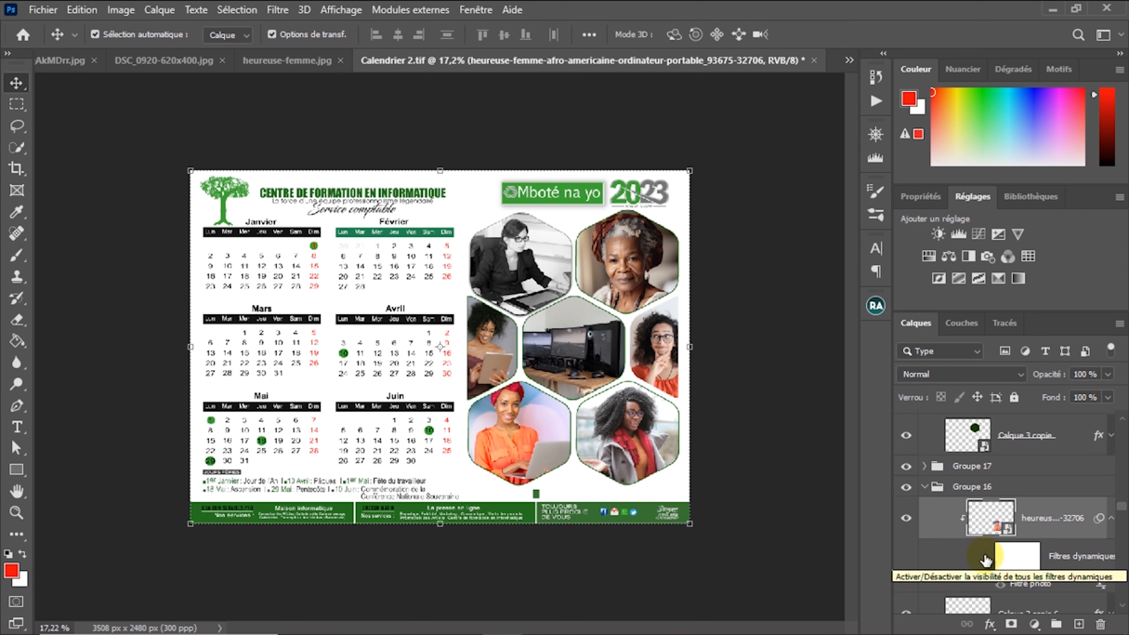
left_click(912, 520)
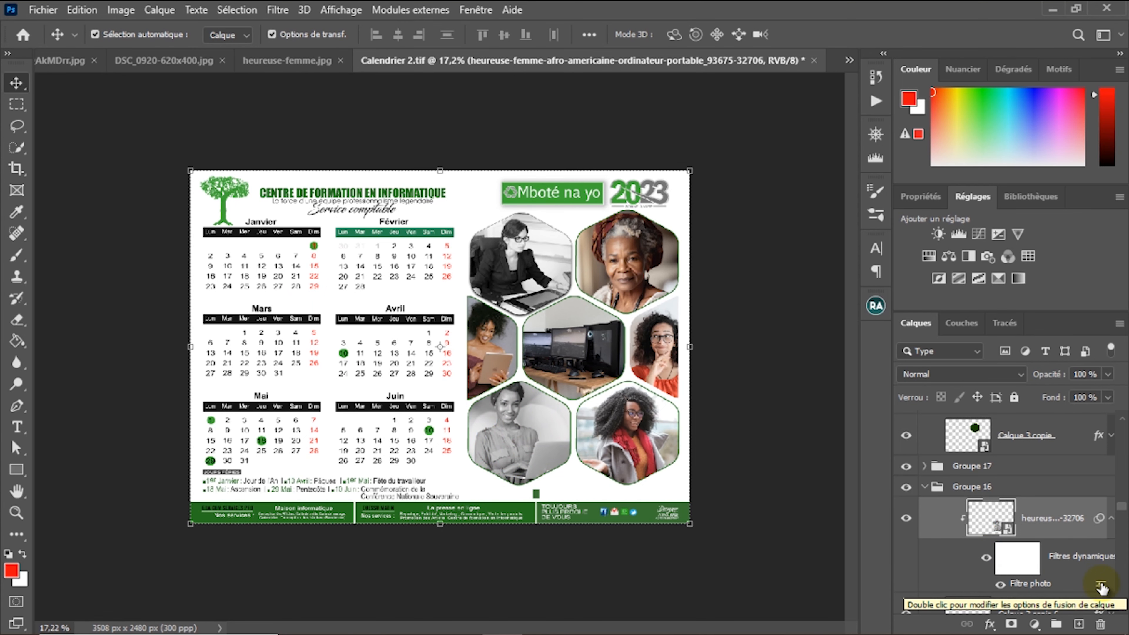
Try blending opacities of 43% and 0% on the laptop woman's Filtre photo, and cancel the blending options.
double_click(1101, 587)
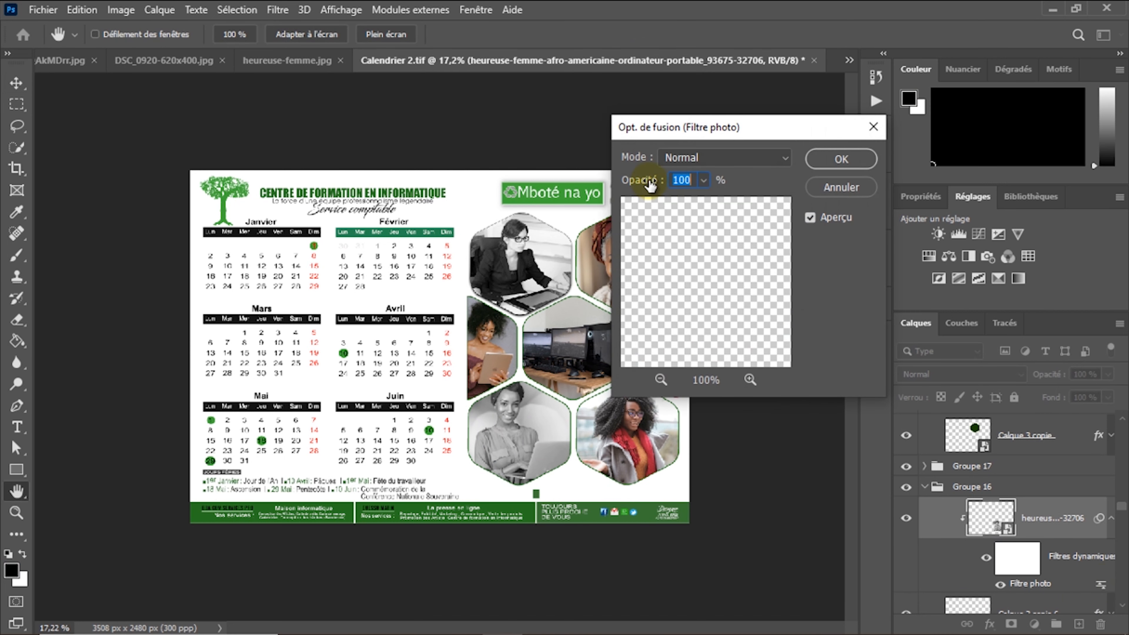
left_click(662, 379)
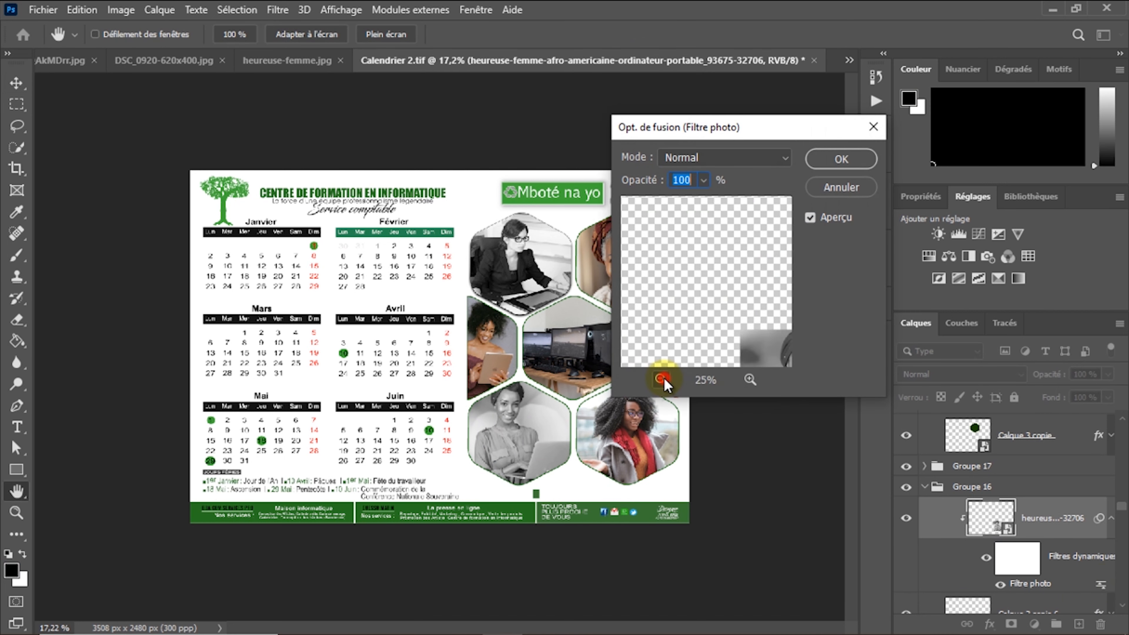
left_click(661, 379)
left_click(661, 379)
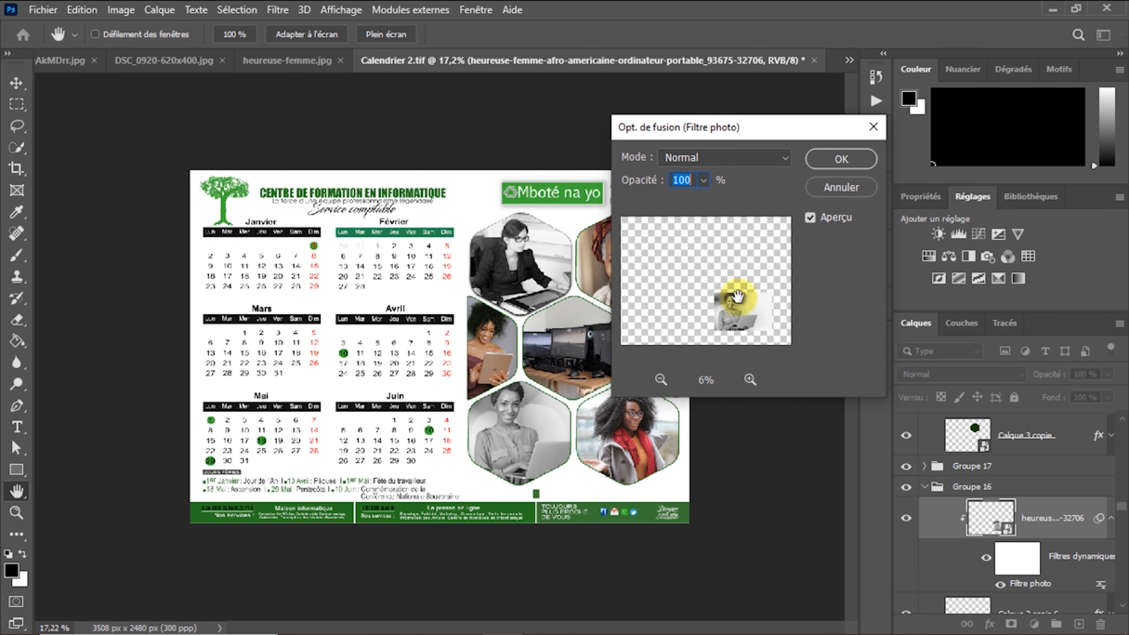
left_click_drag(638, 179, 601, 188)
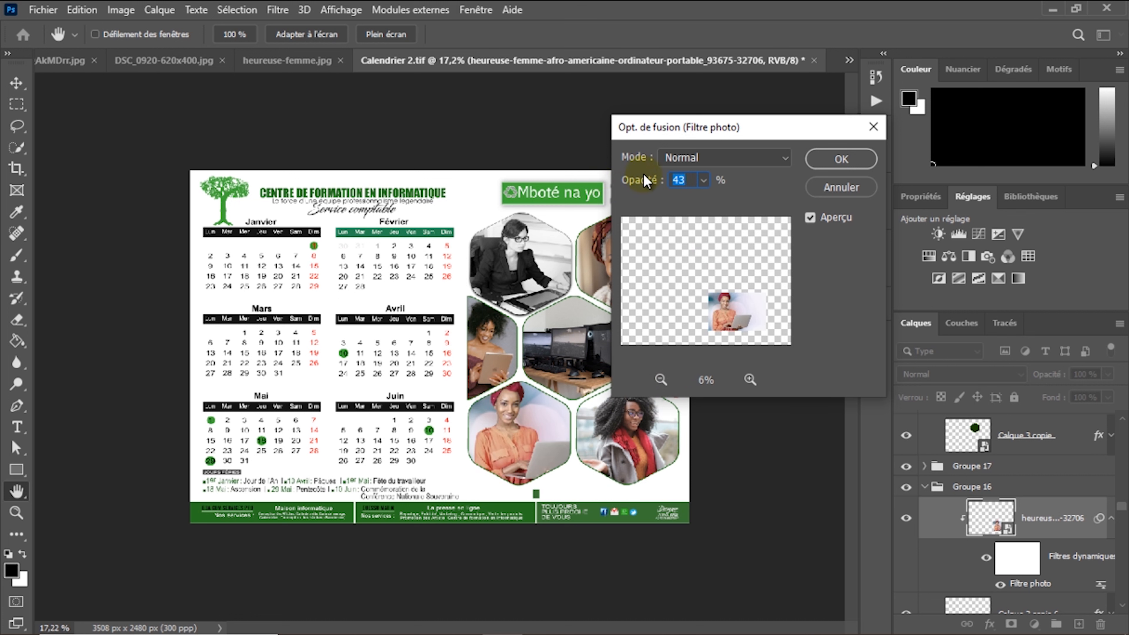
left_click_drag(644, 183, 587, 201)
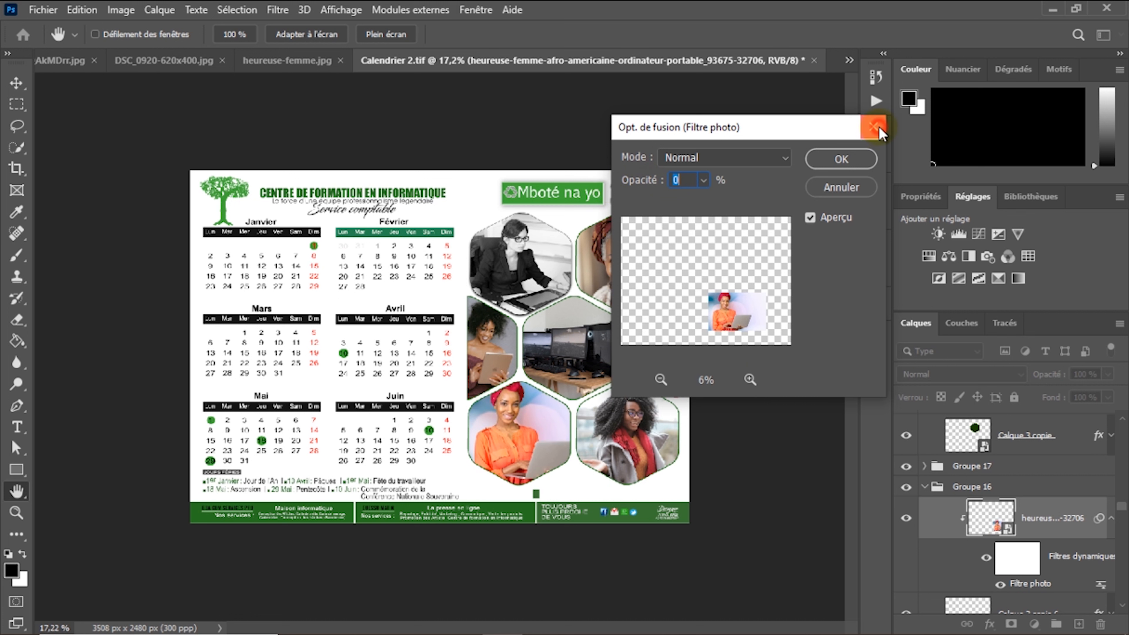
left_click(873, 126)
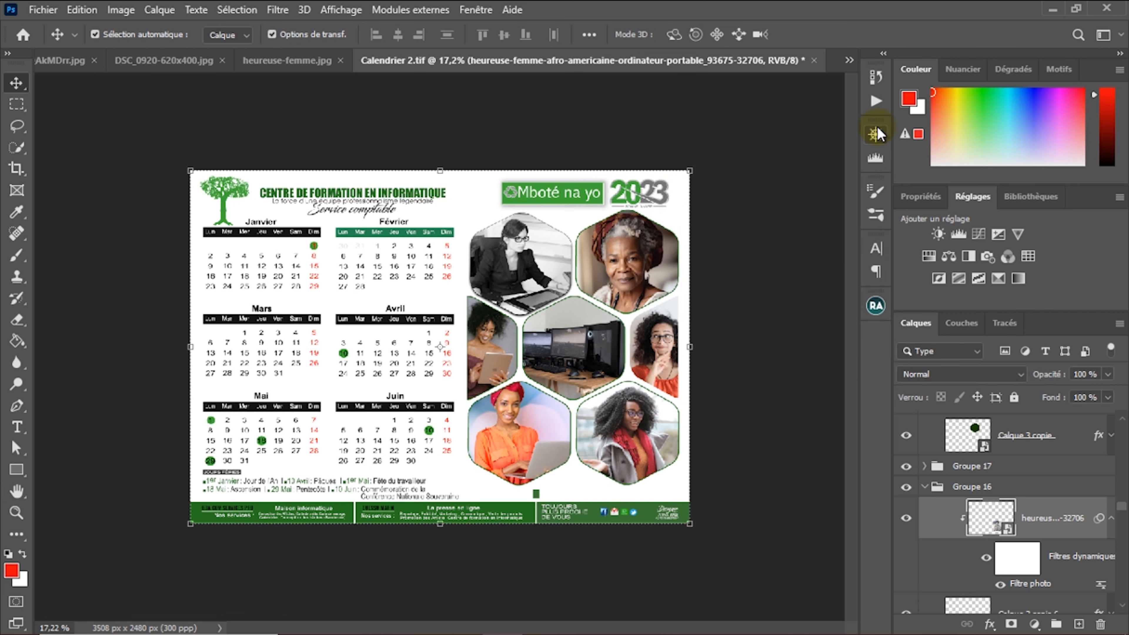
Hide the smart filters (Filtres dynamiques) of the laptop woman's smart object in Groupe 16.
left_click(986, 559)
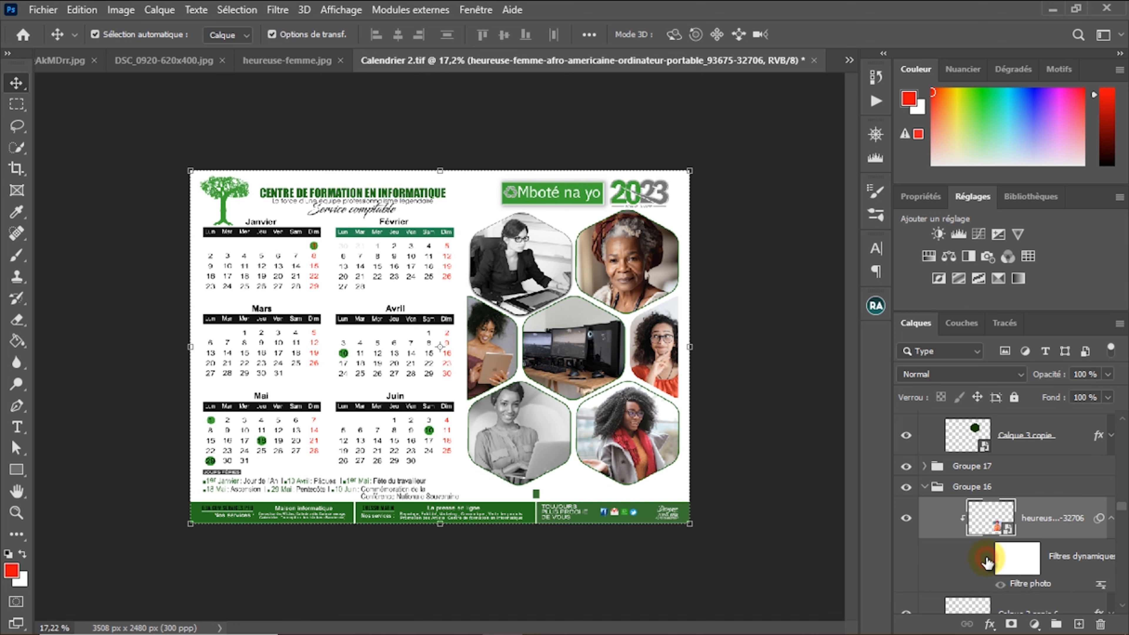
Show the smart filters (Filtres dynamiques) of the laptop woman's smart object in Groupe 16 again.
left_click(986, 559)
Delete the filter mask and all the smart filters, including Filtre photo, from the laptop woman's smart object.
left_click(1030, 560)
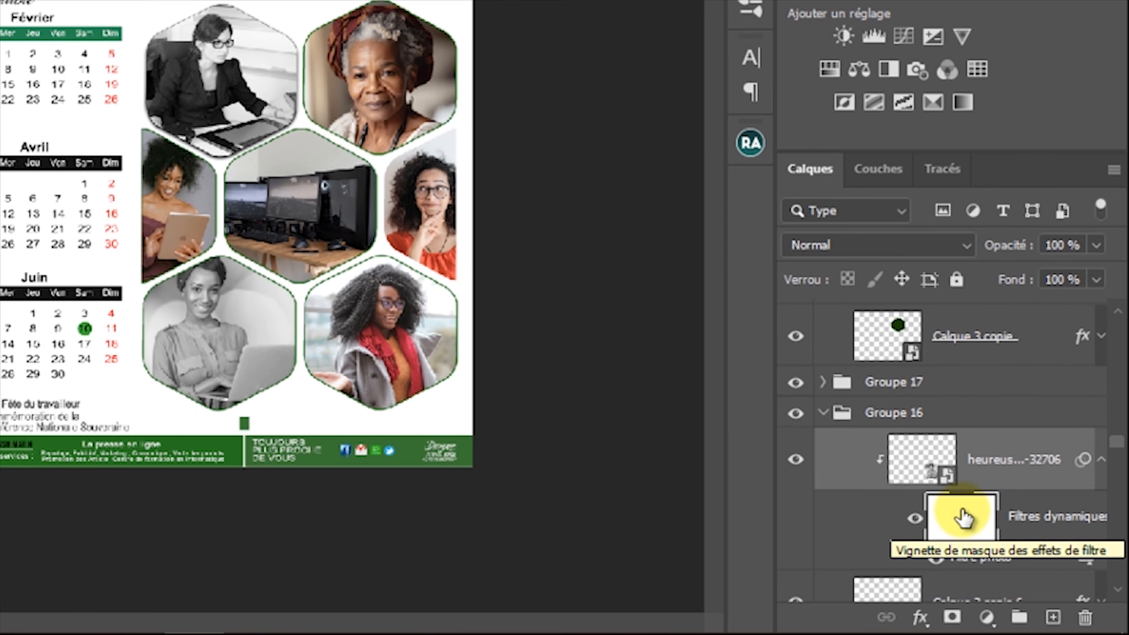
left_click_drag(1020, 557, 1034, 565)
left_click_drag(987, 529, 1042, 566)
left_click_drag(1080, 602, 1084, 616)
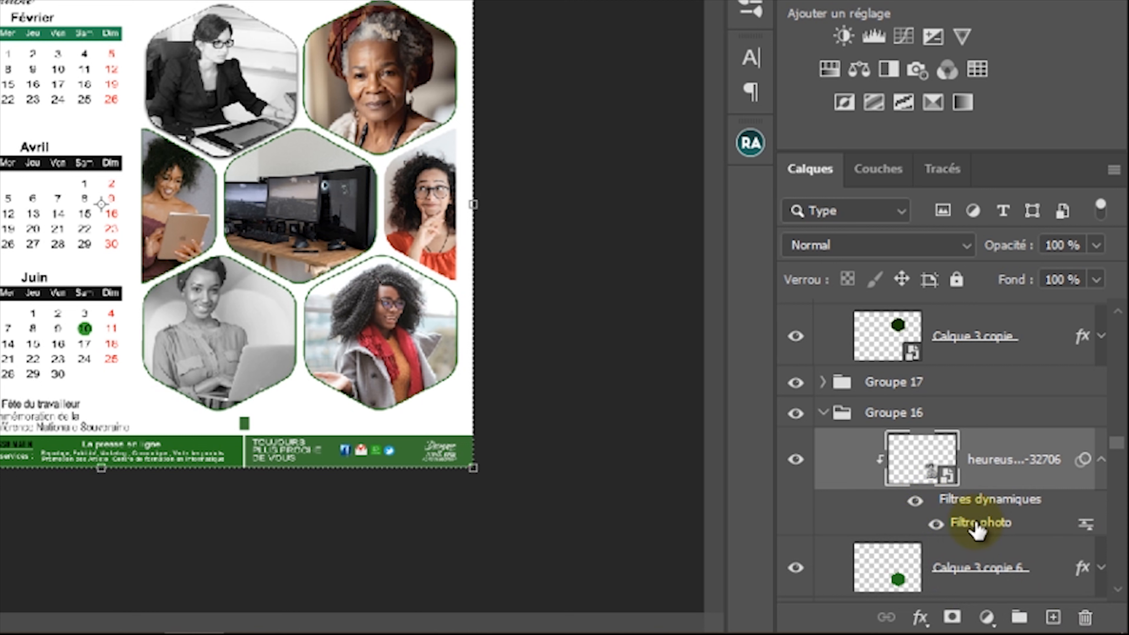
left_click_drag(965, 505, 1085, 618)
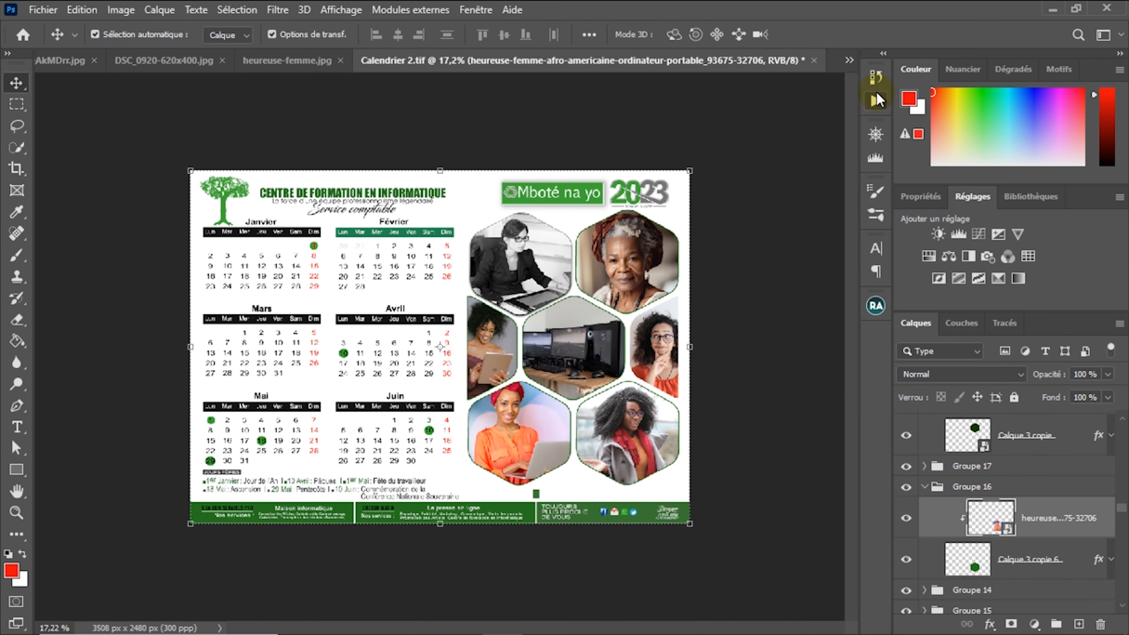
Revert the history to the state where all smart filters were enabled, undoing both filter deletions, and deselect the layer.
left_click(876, 76)
left_click(721, 165)
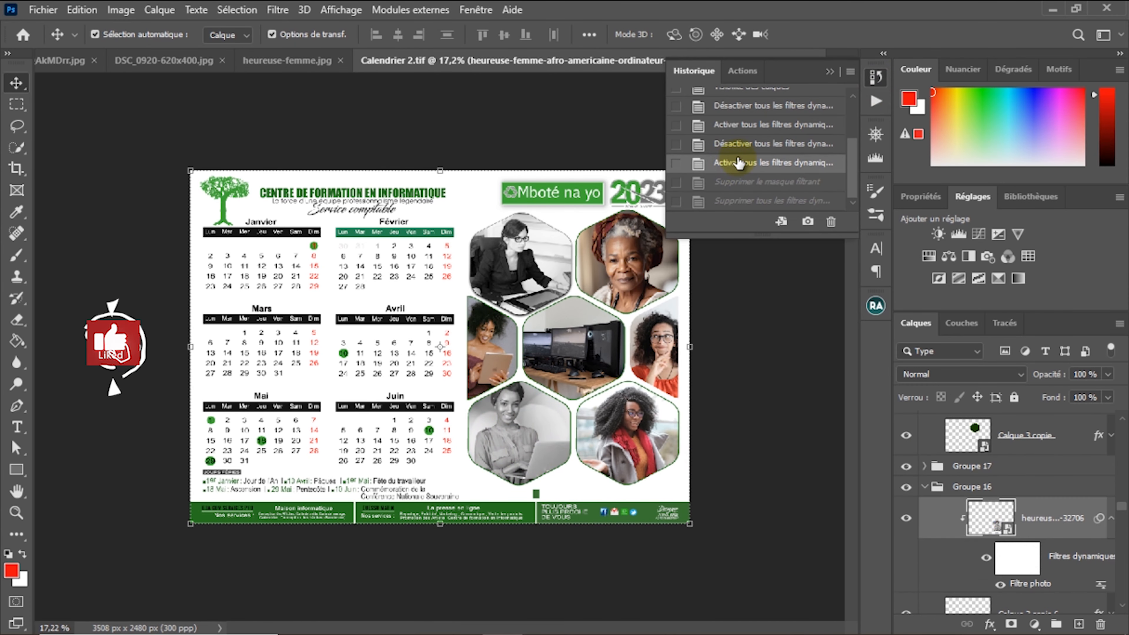
left_click(780, 413)
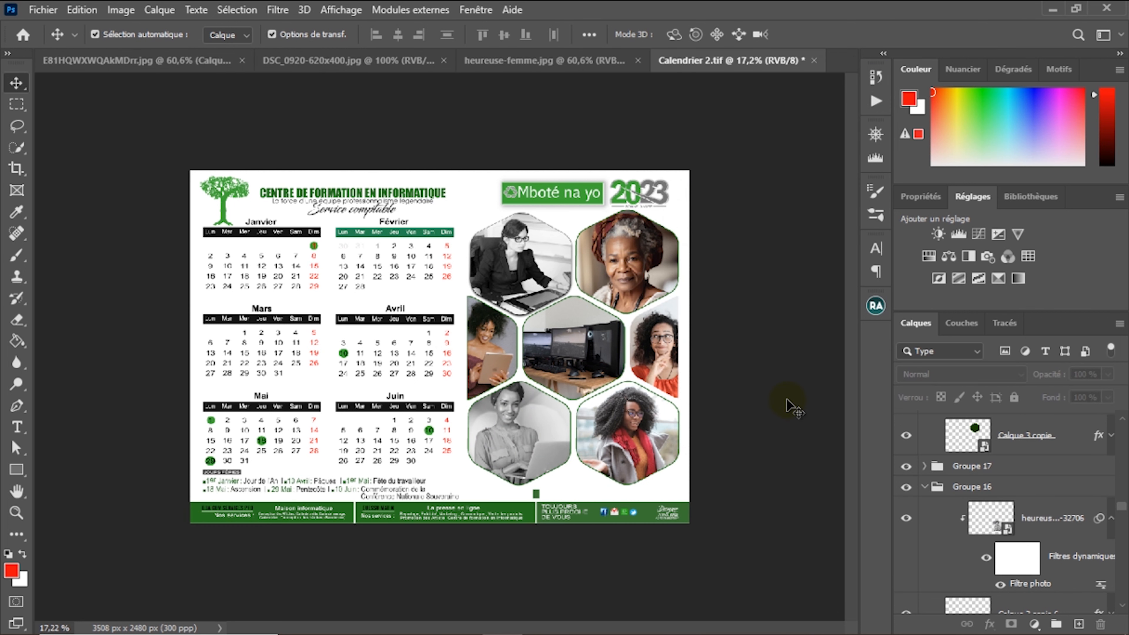
Select the photo of the woman with the red headwrap, layer 00001, and review the commands available for that normal layer.
left_click(624, 259)
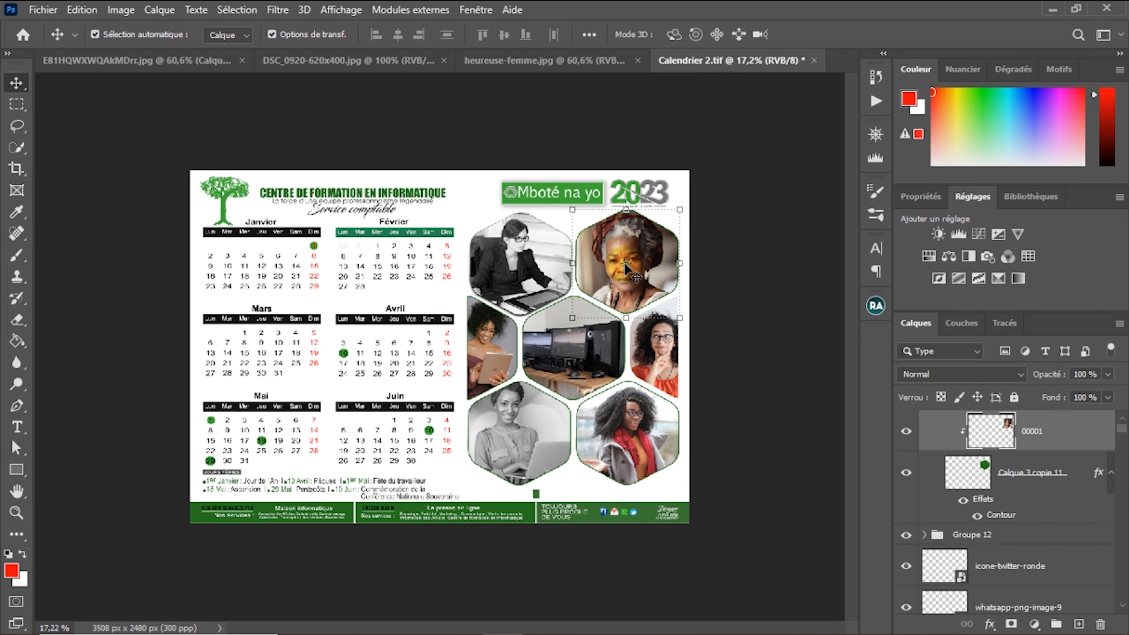
key("ctrl+plus")
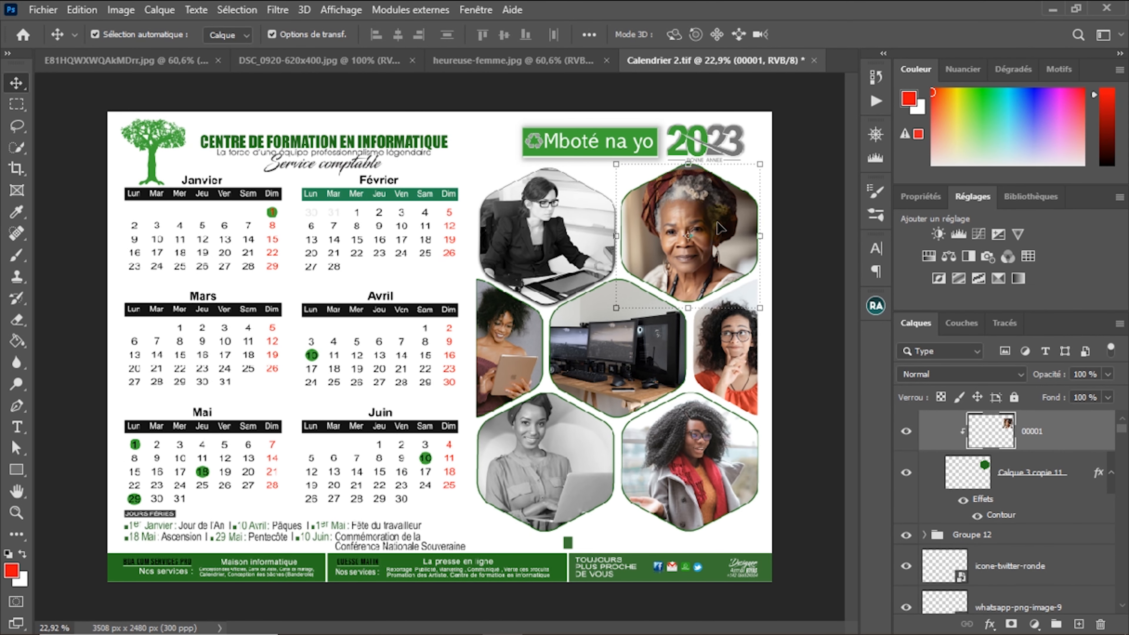
left_click(1000, 445)
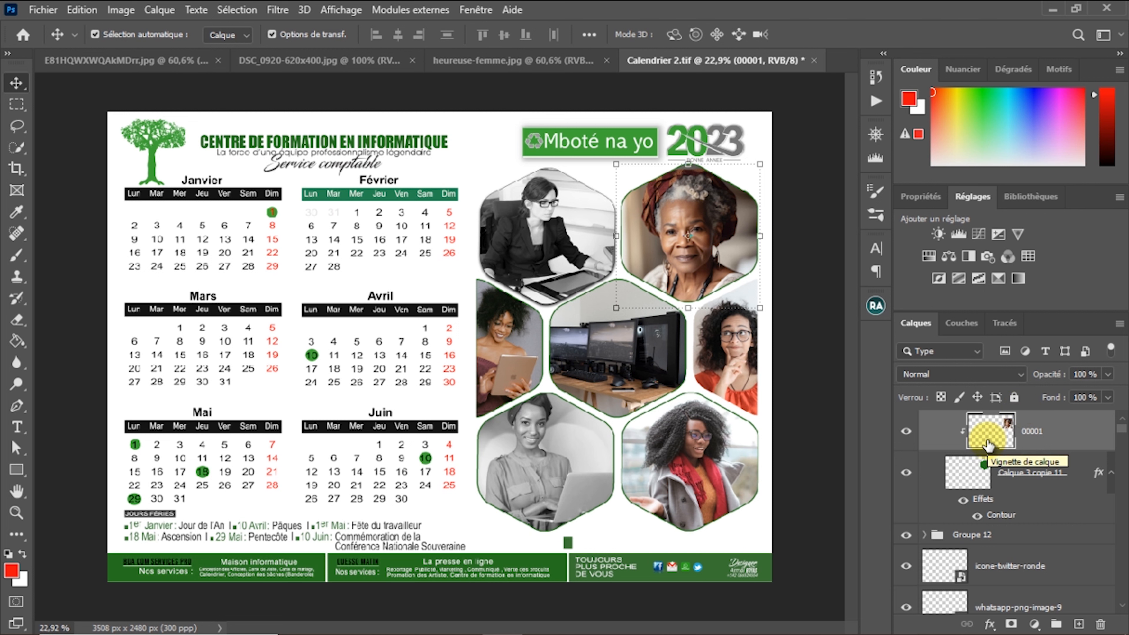
right_click(1074, 435)
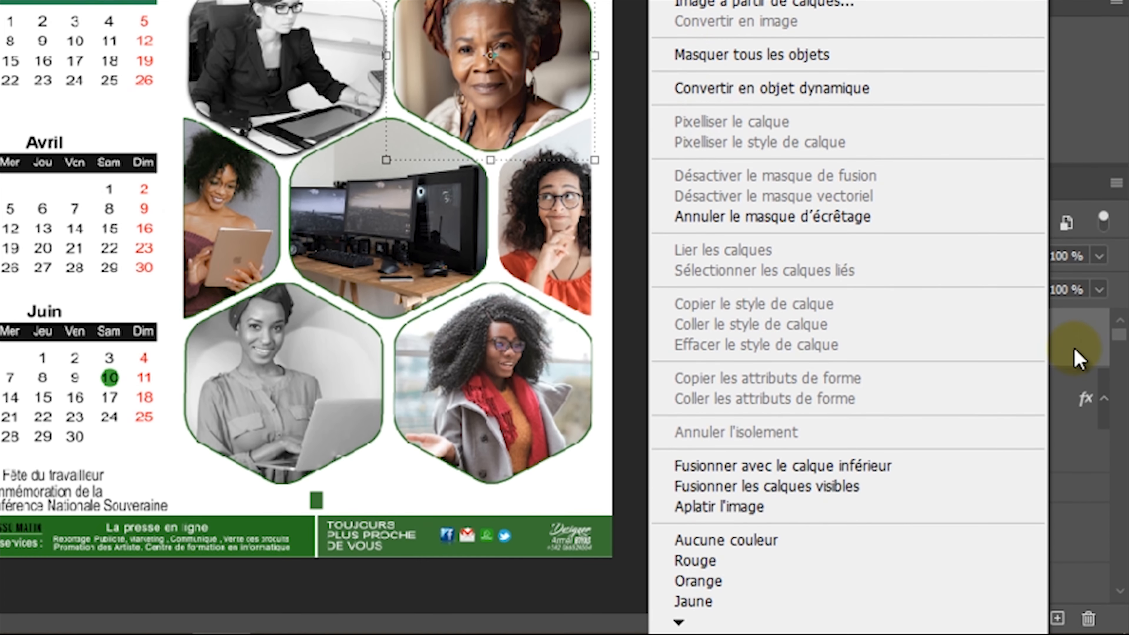
left_click(1074, 349)
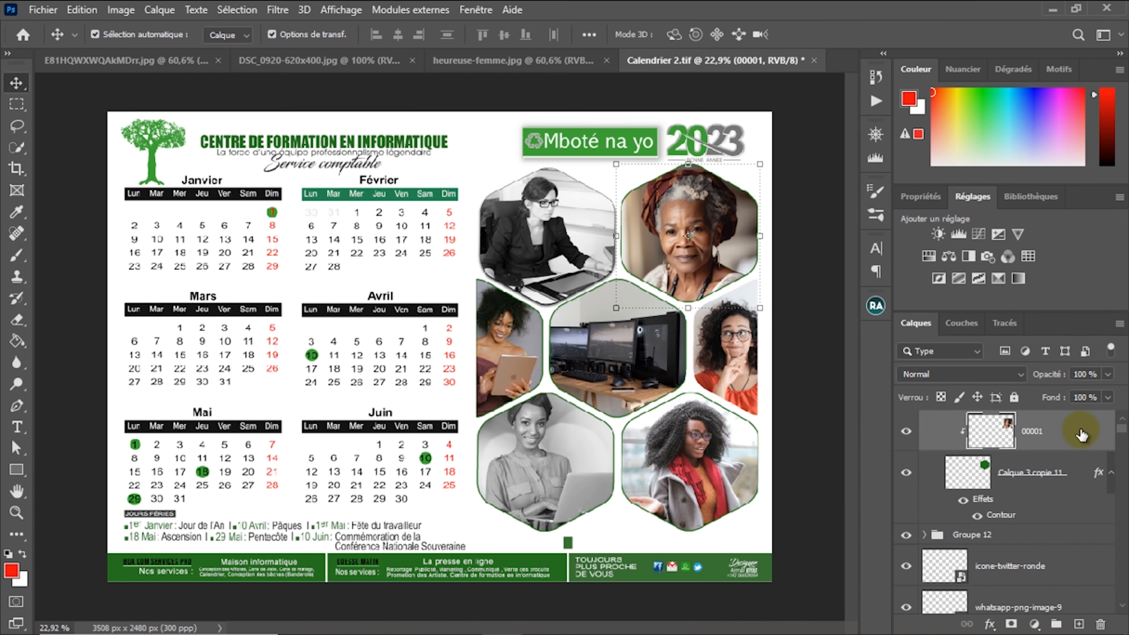
Toggle the visibility of layer 00001 off and on twice to identify its photo in the calendar.
left_click(909, 431)
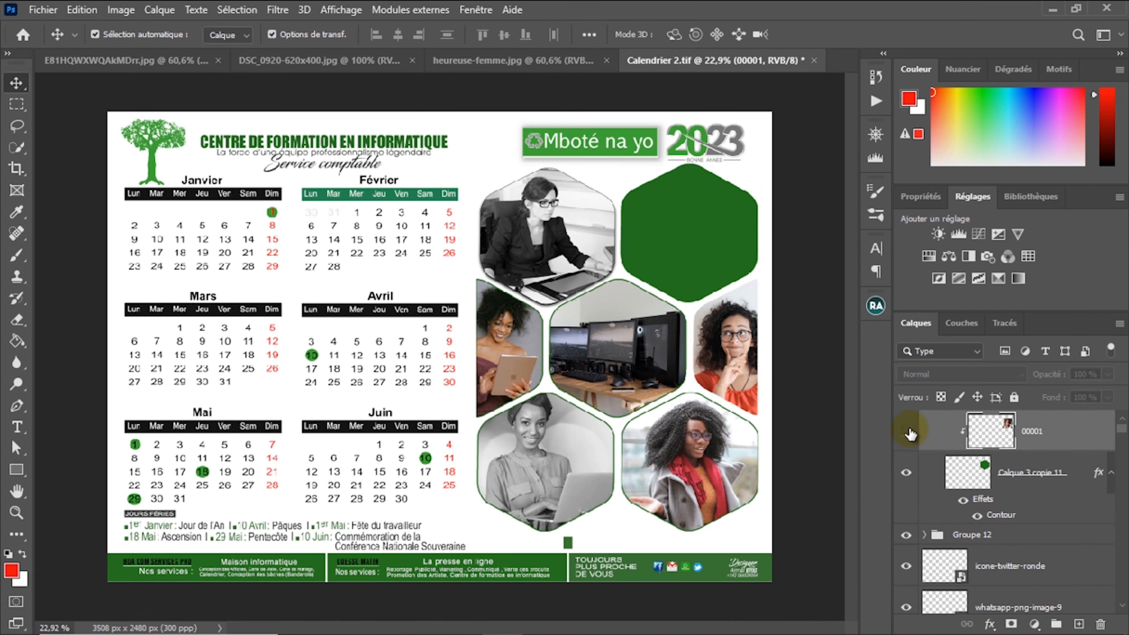
left_click(908, 431)
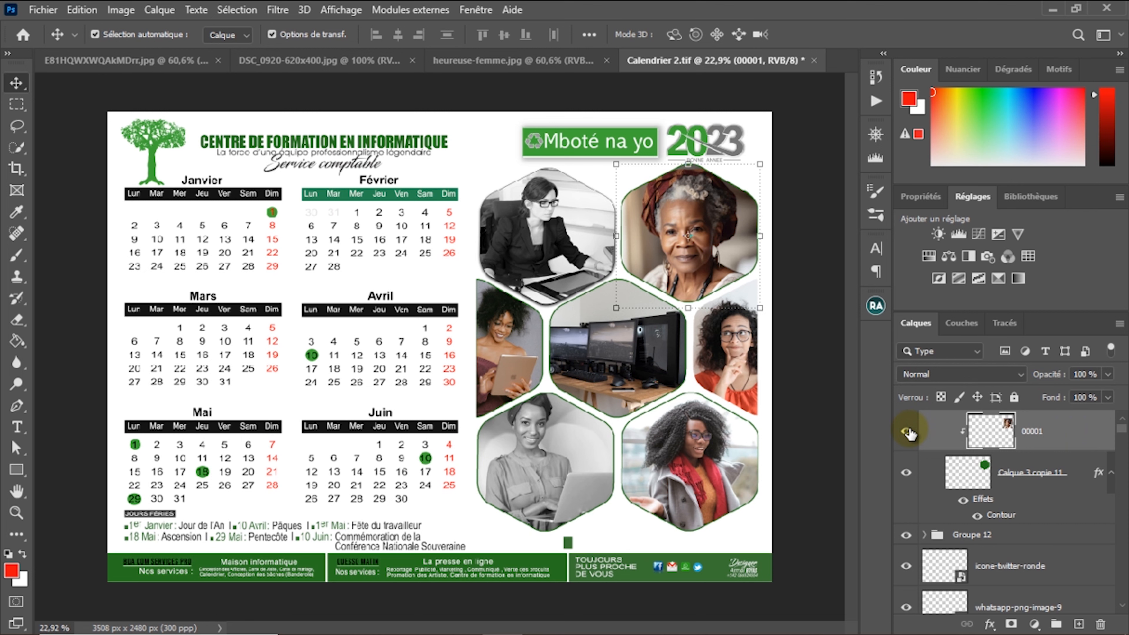
left_click(908, 431)
left_click(909, 431)
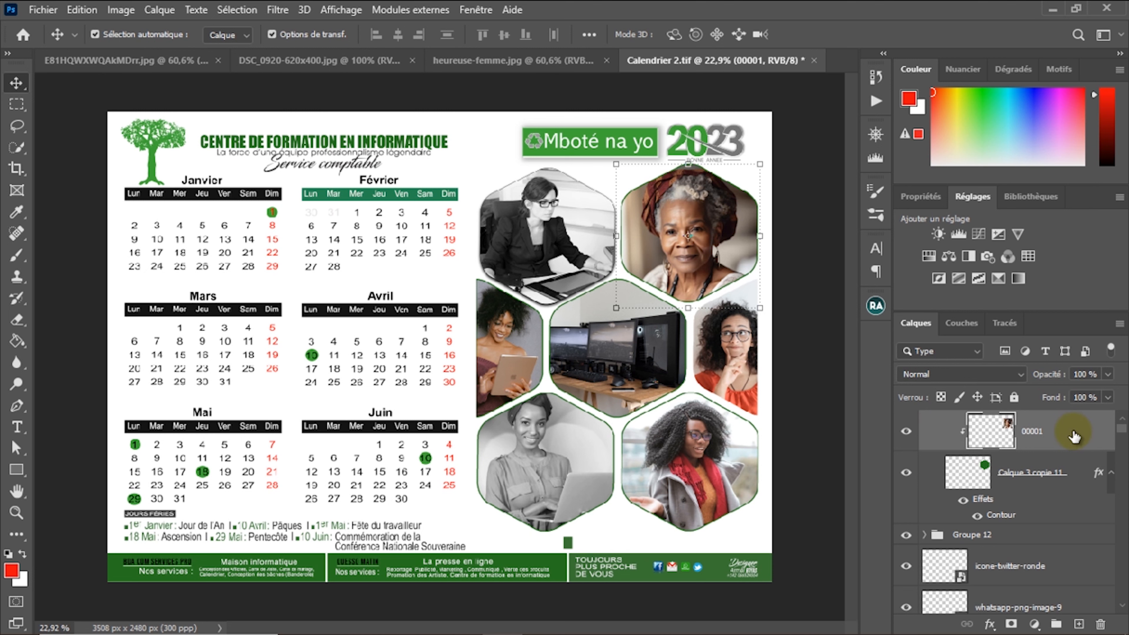
Convert layer 00001 to a smart object and open its contents for editing.
right_click(1077, 431)
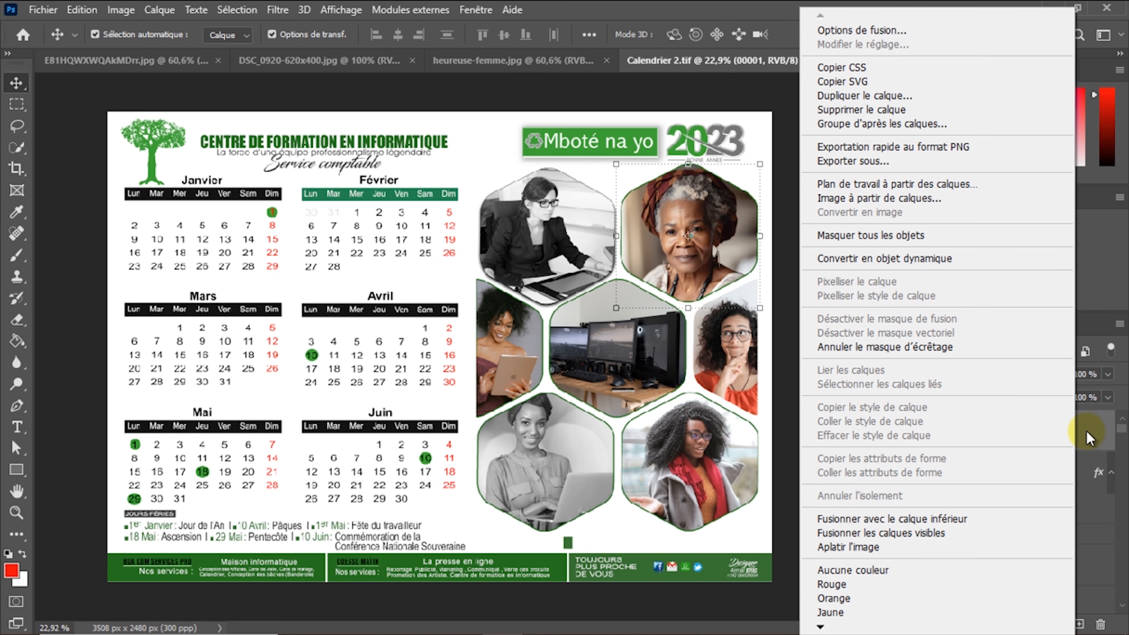
left_click(900, 258)
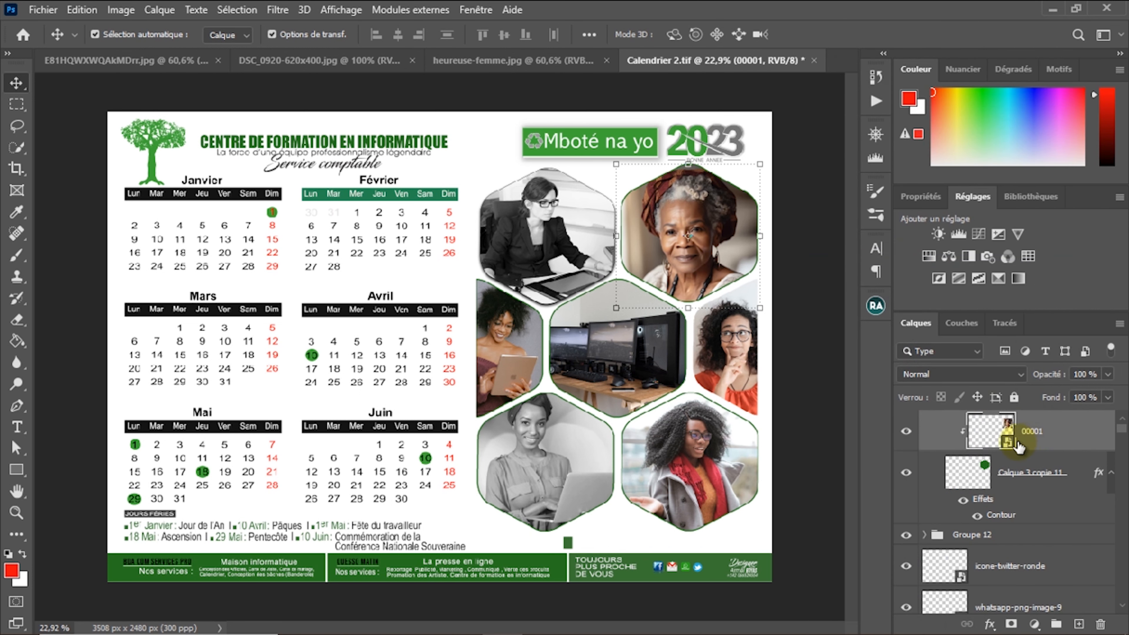
right_click(1077, 438)
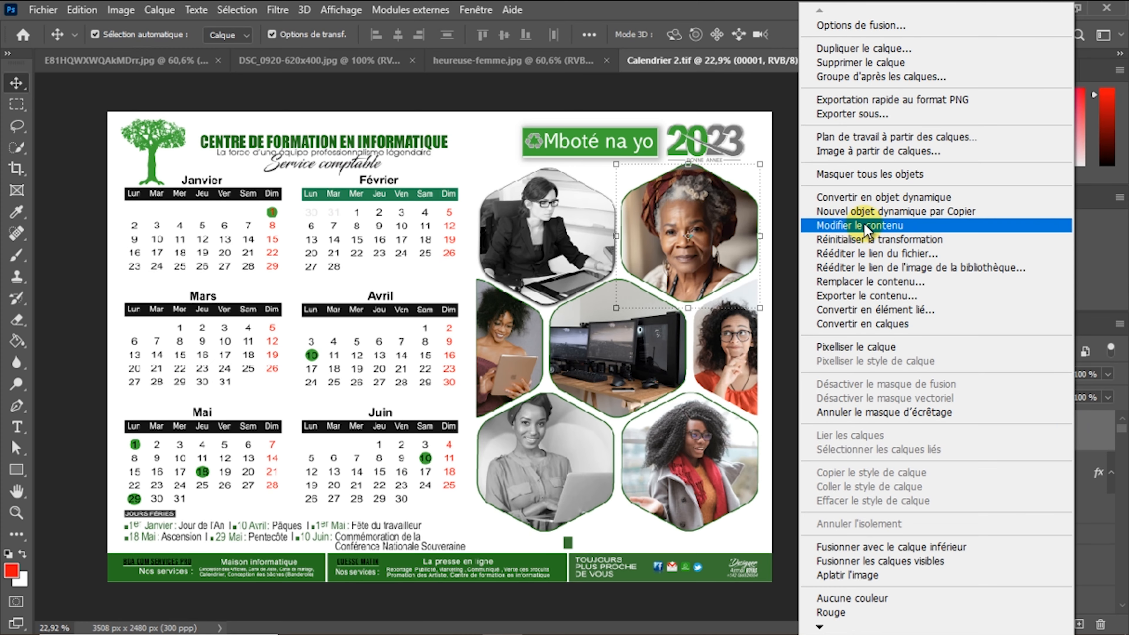
left_click(865, 225)
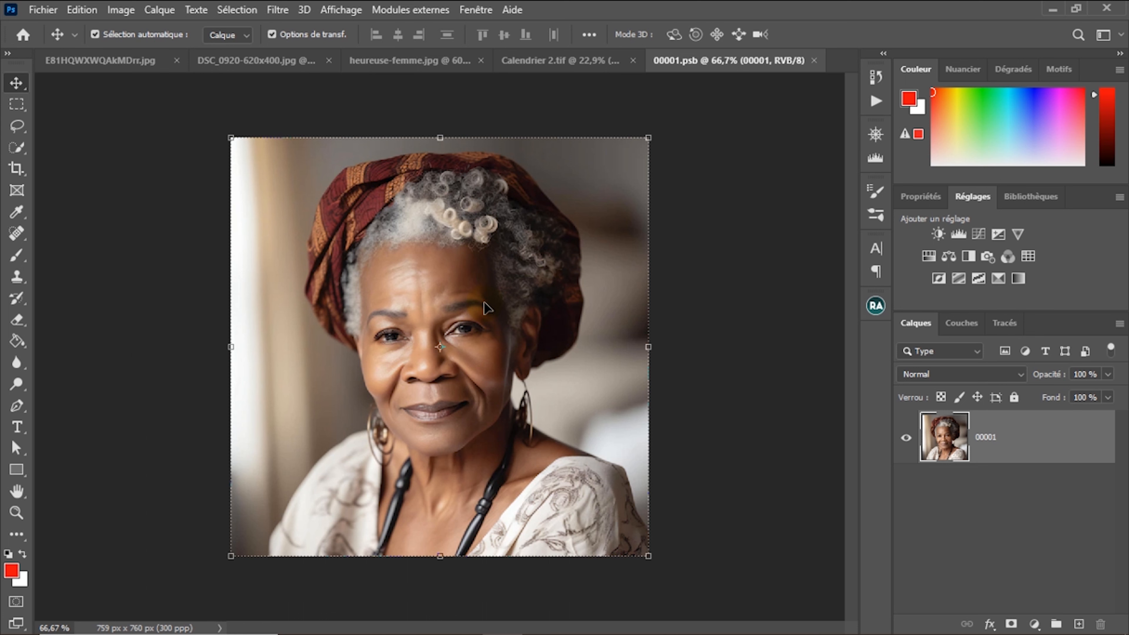
Place the E81HQWXWQAkMDrr image as a linked file over the portrait in 00001.psb at its default fitted size.
left_click(44, 11)
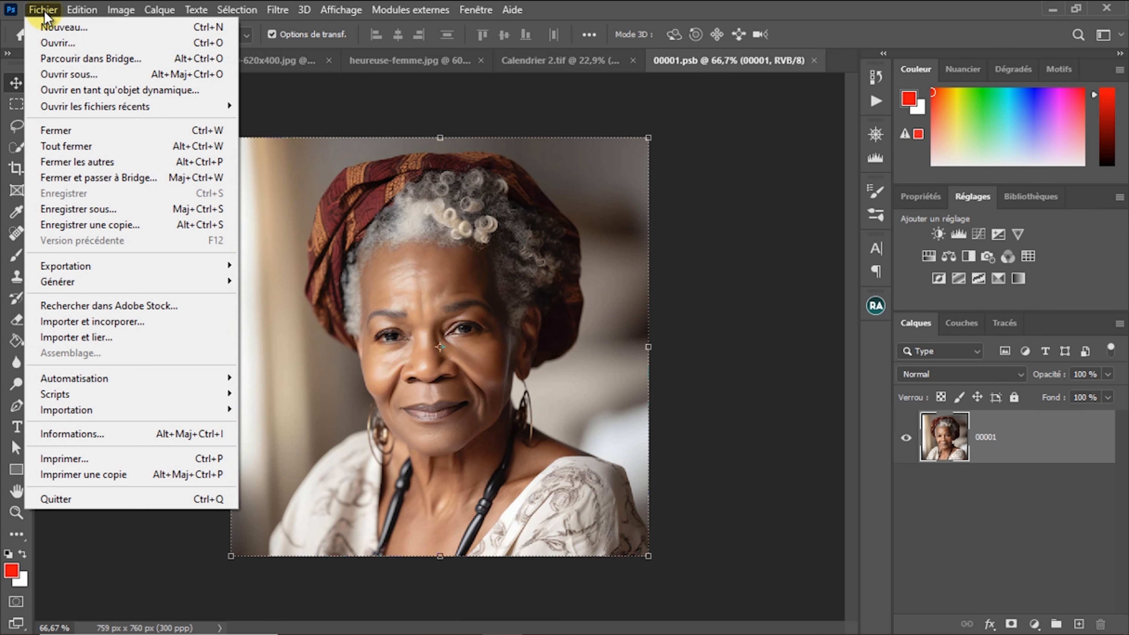
left_click(106, 336)
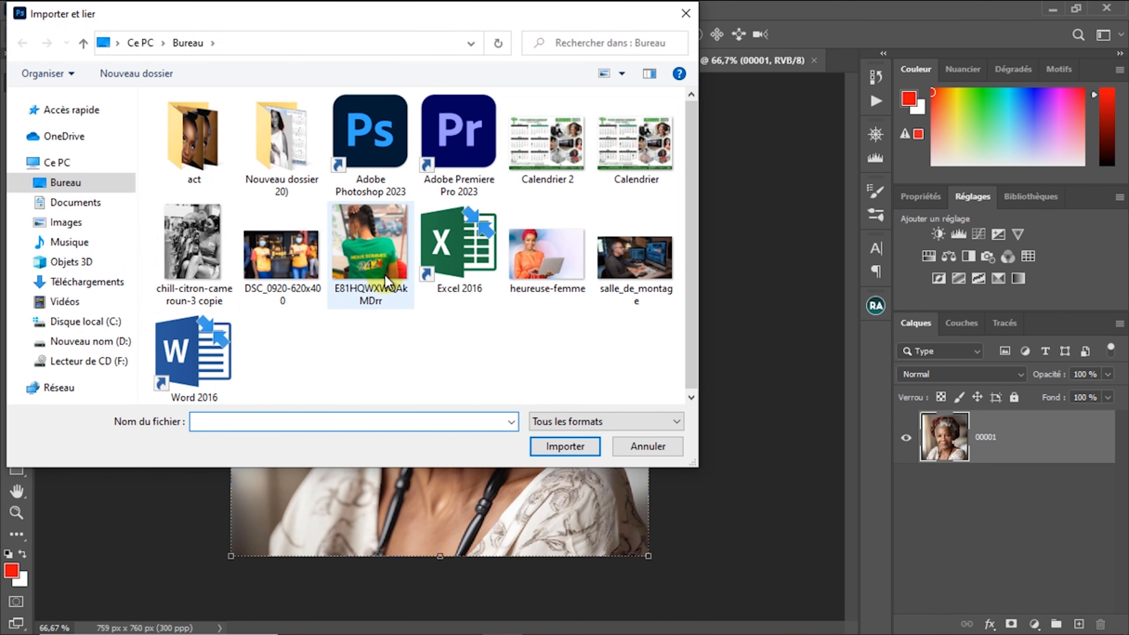
double_click(371, 241)
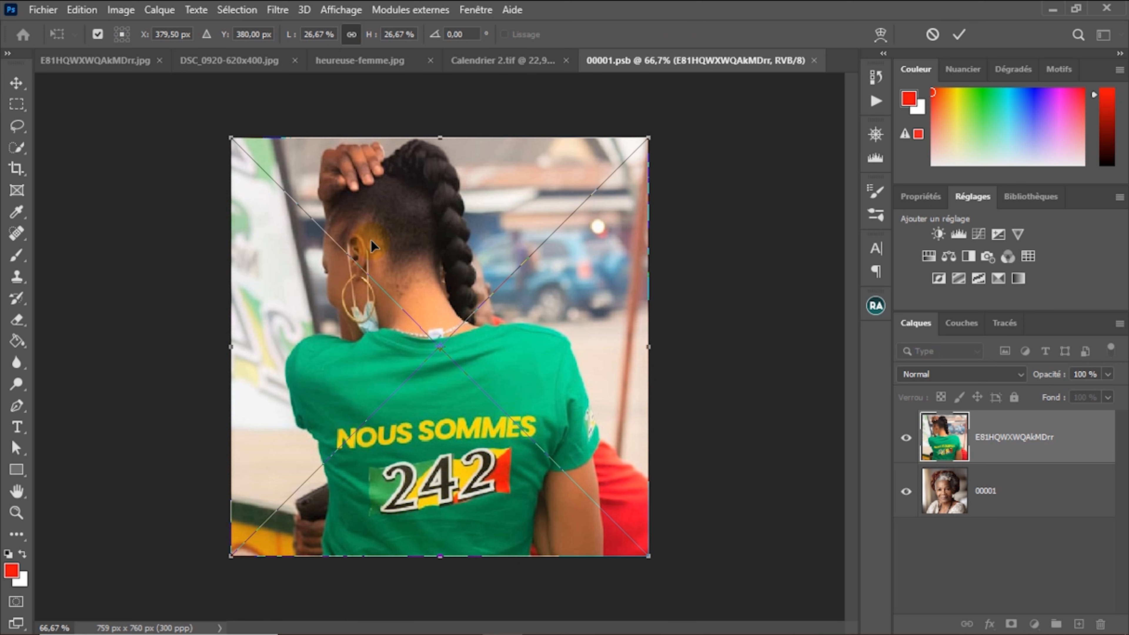
left_click(958, 39)
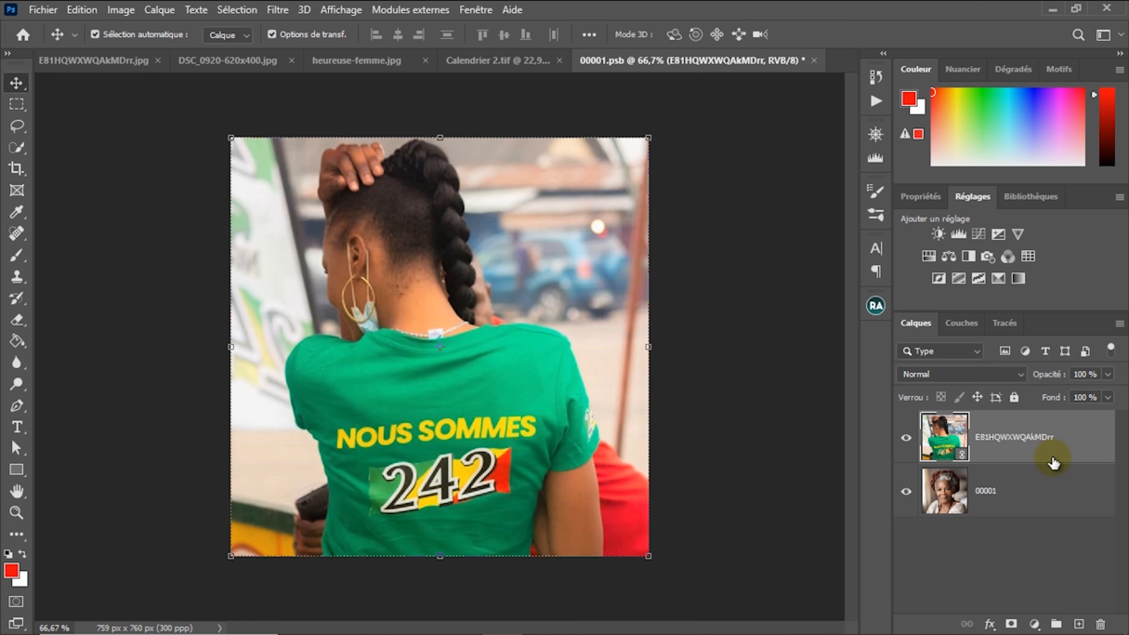
Flatten the layers of 00001.psb into one background, and close the document saving its changes.
left_click(1052, 487, "ctrl")
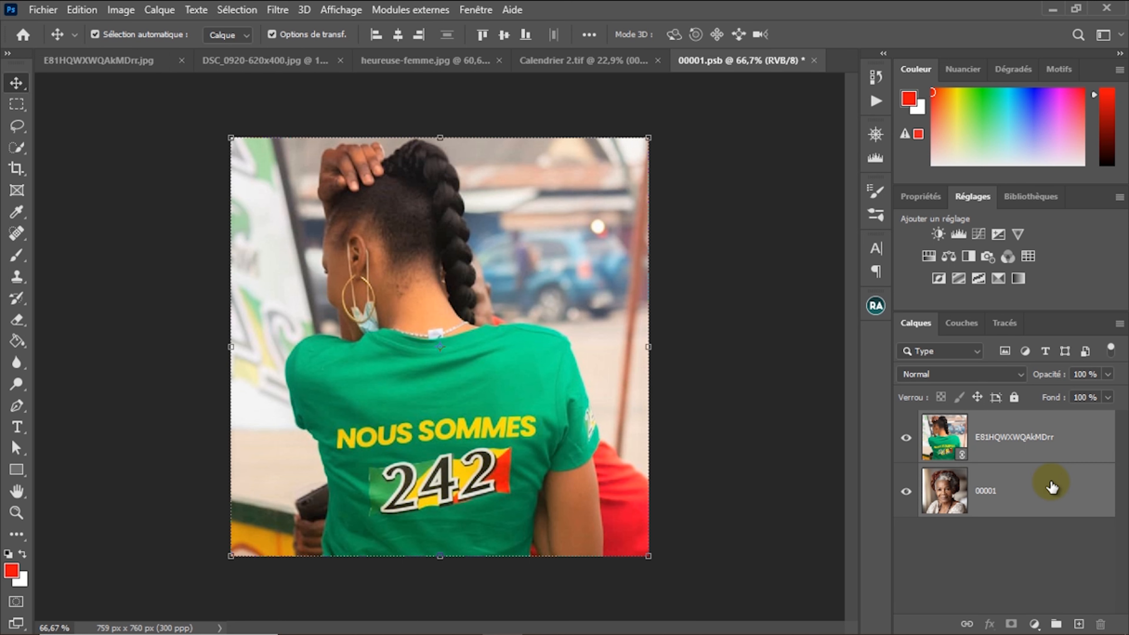
left_click(1068, 450)
right_click(1070, 450)
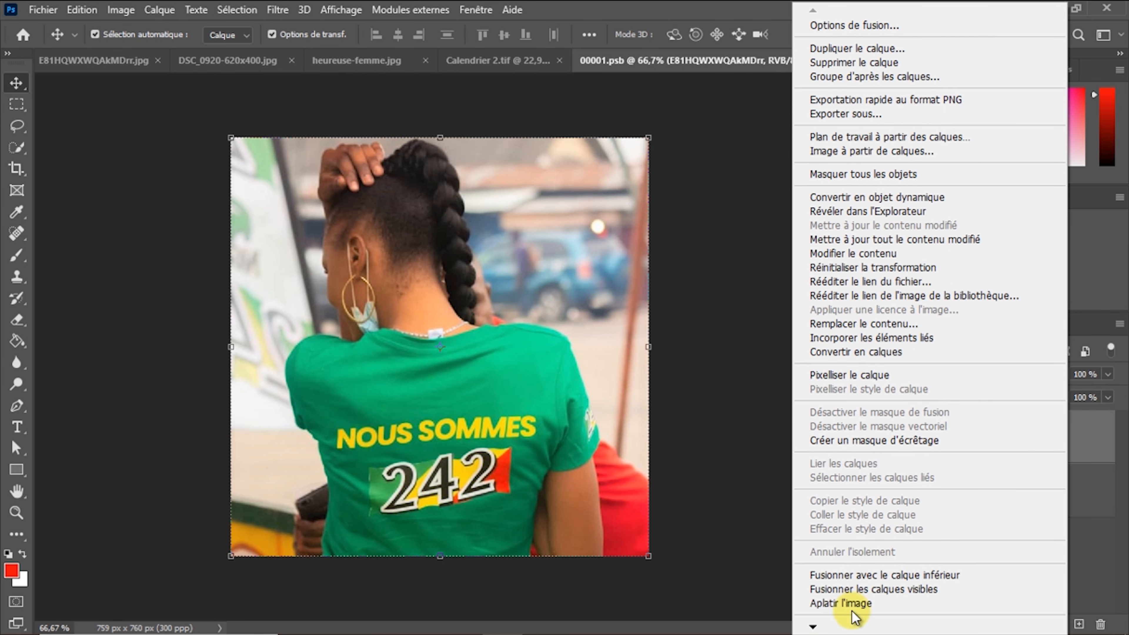
left_click(846, 604)
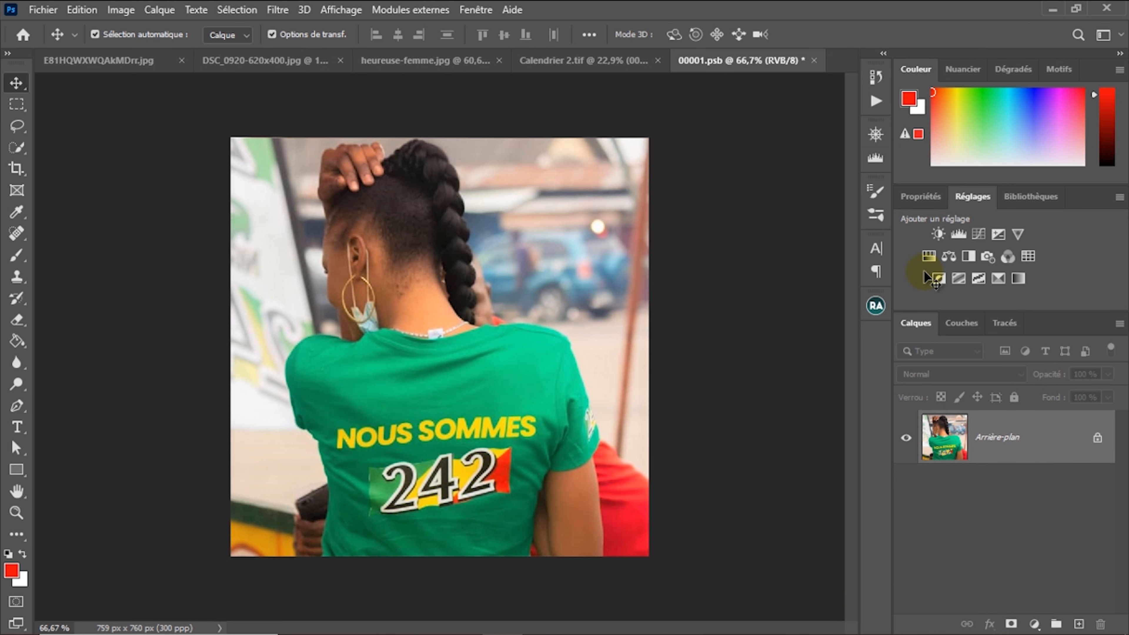
left_click(816, 60)
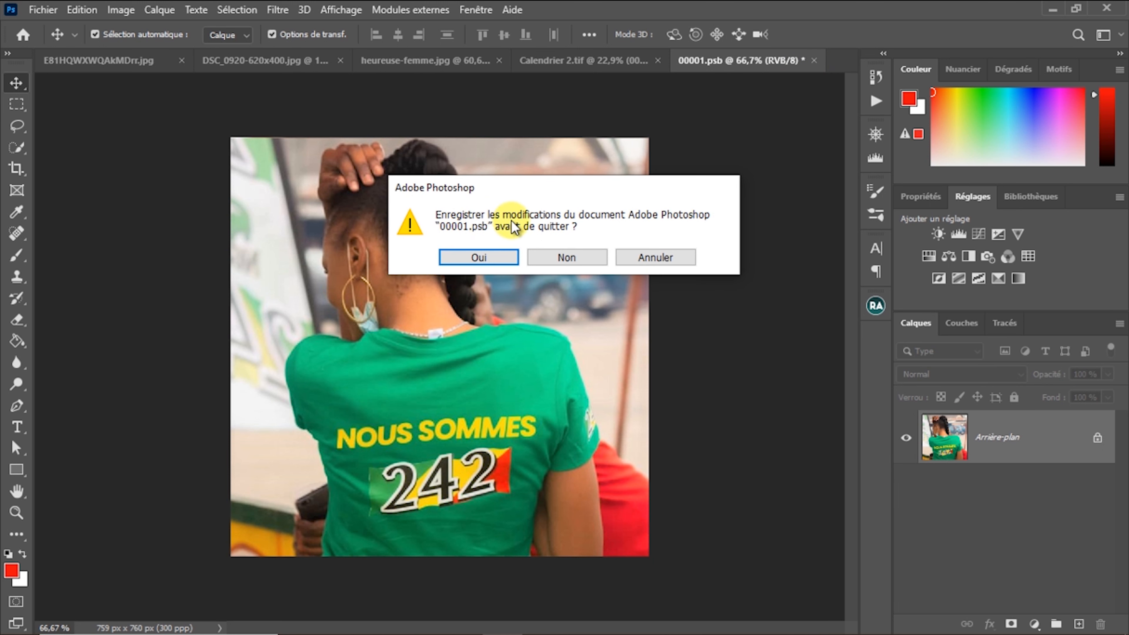
left_click(480, 259)
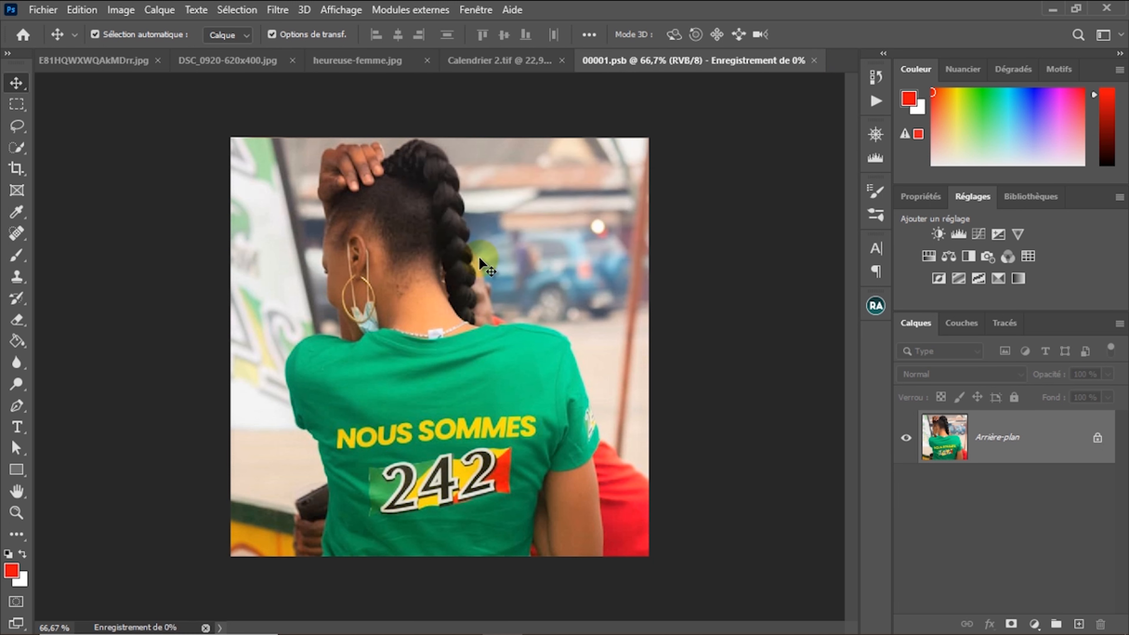